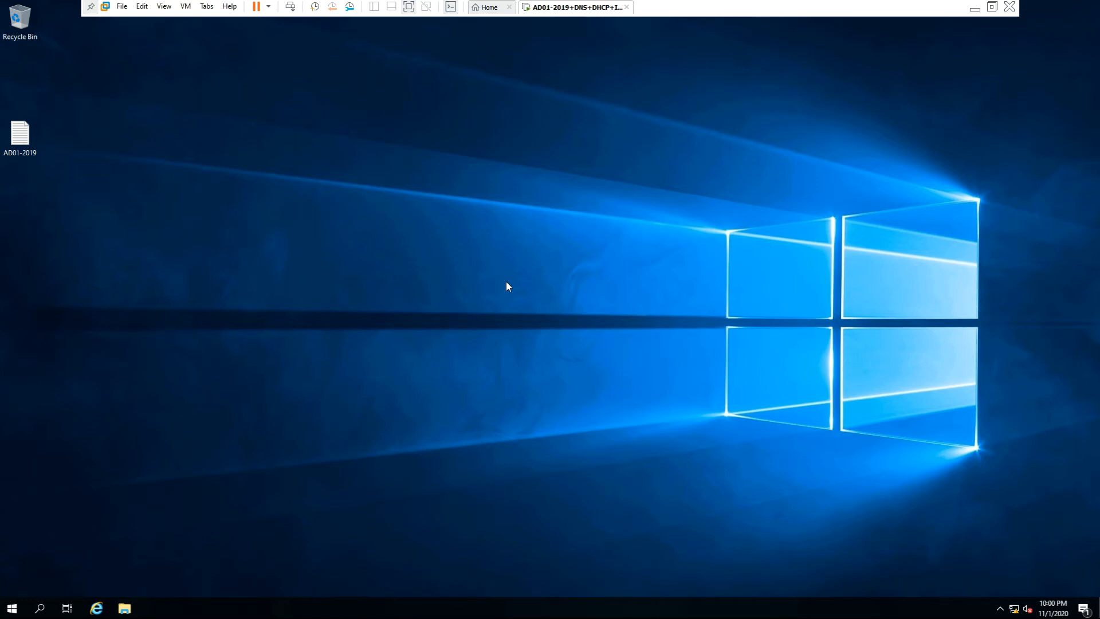
right_click(449, 88)
left_click(462, 127)
right_click(508, 100)
left_click(532, 132)
right_click(521, 80)
left_click(537, 112)
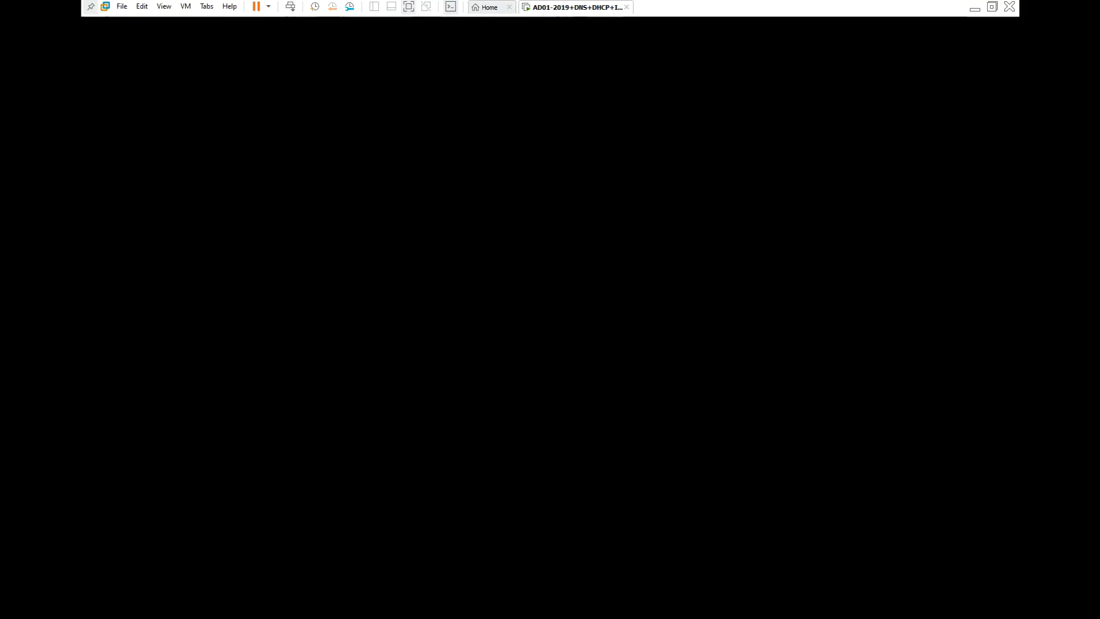
right_click(503, 90)
left_click(523, 126)
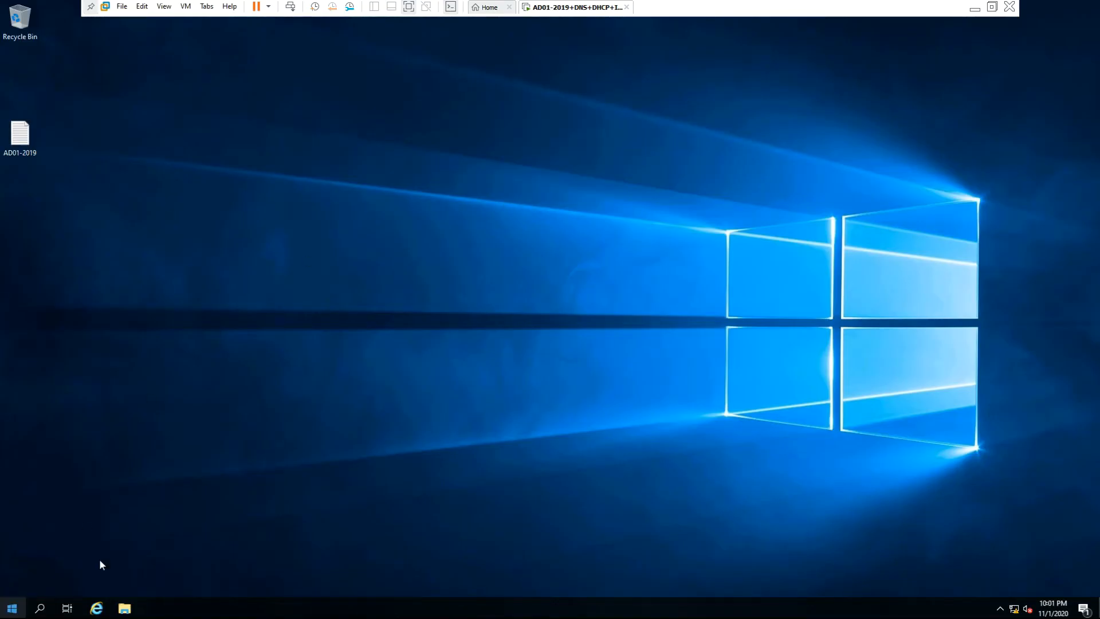
left_click(13, 610)
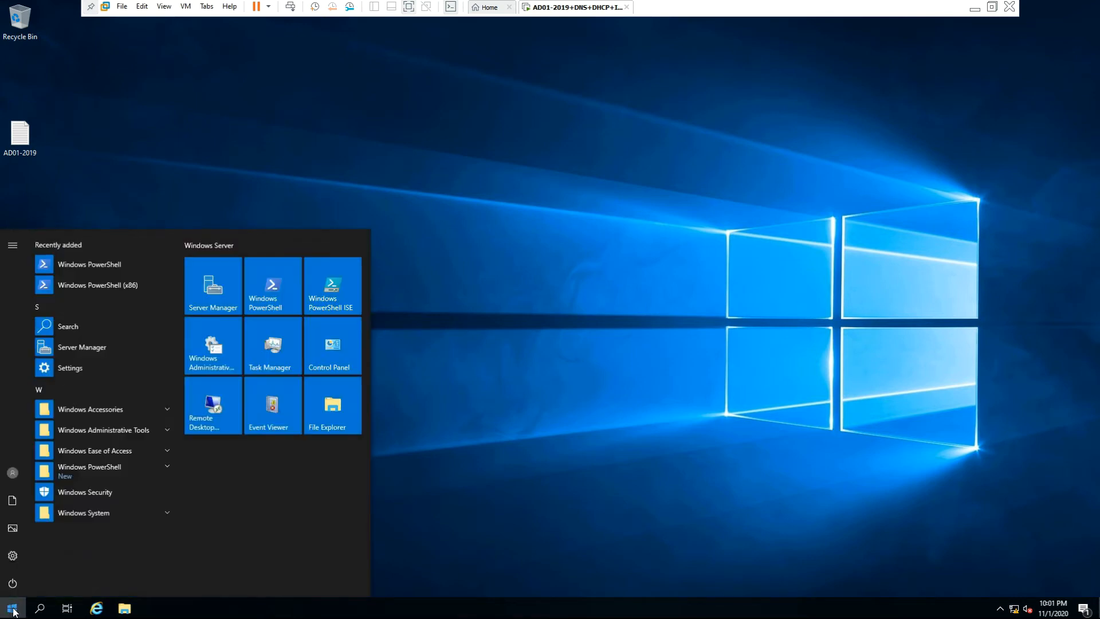
left_click(629, 295)
Open Active Directory Users and Computers by running dsa.msc, and close the console again.
key("super+r")
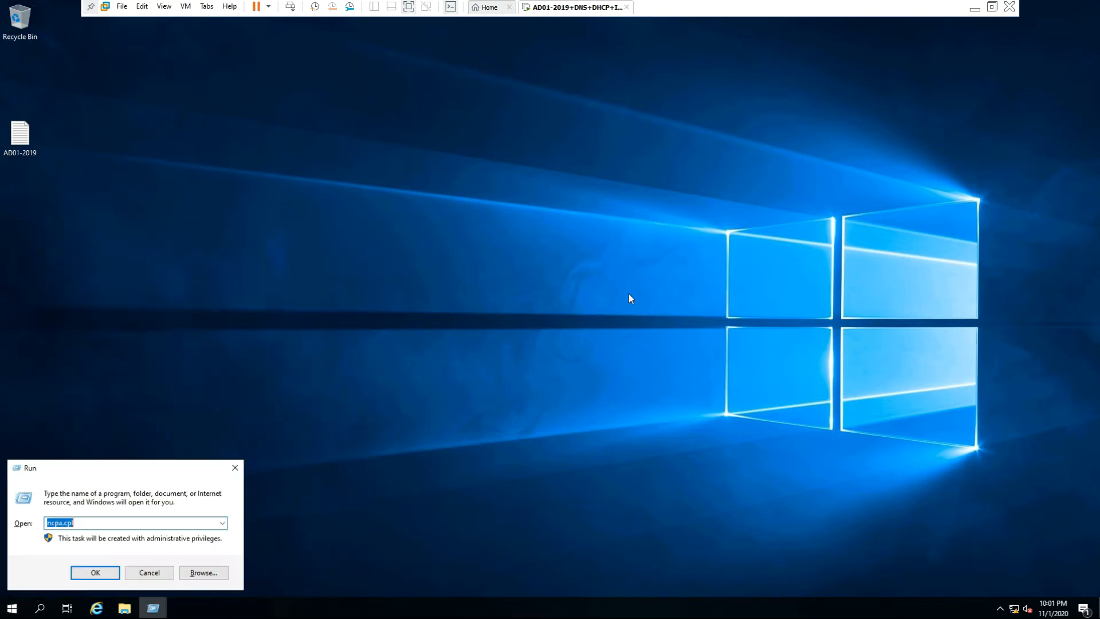
left_click_drag(493, 309, 494, 310)
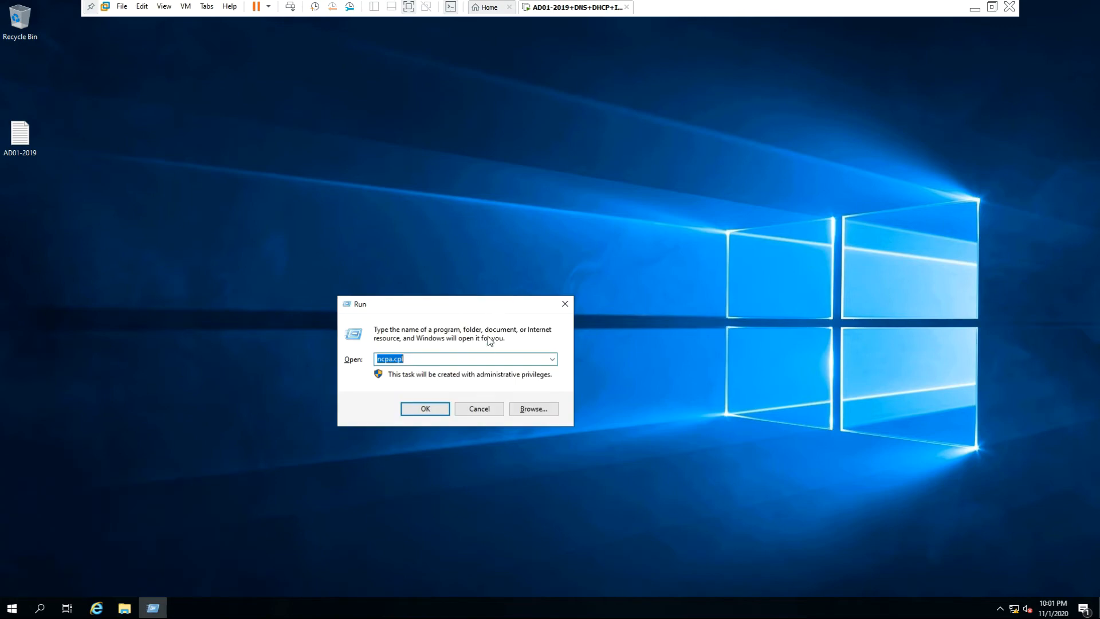
type("dsa.msc")
left_click(438, 410)
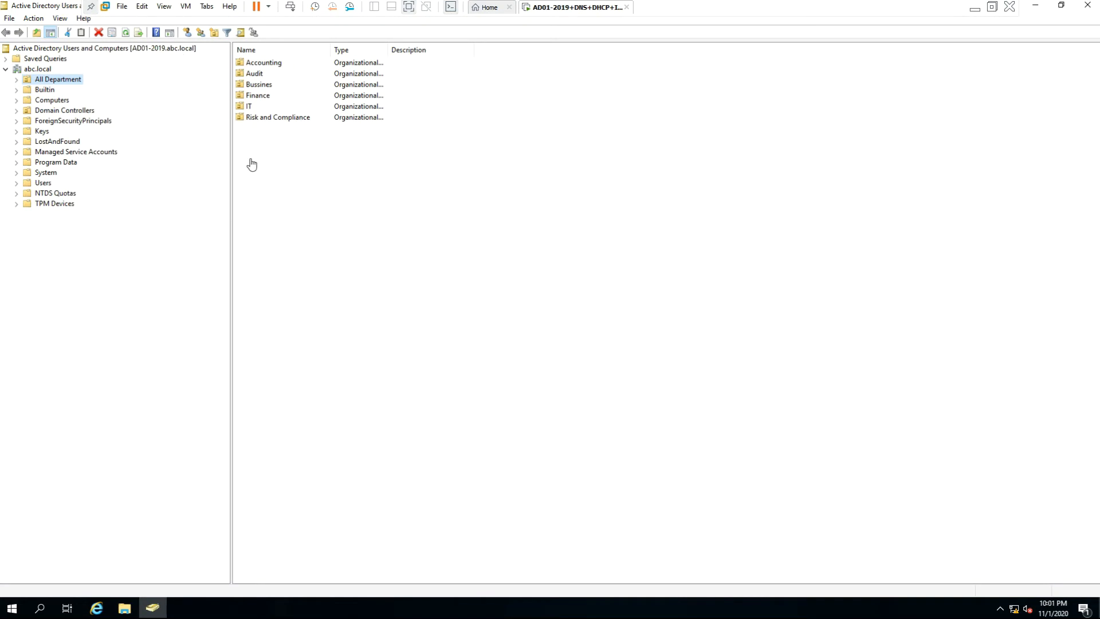
left_click(1089, 5)
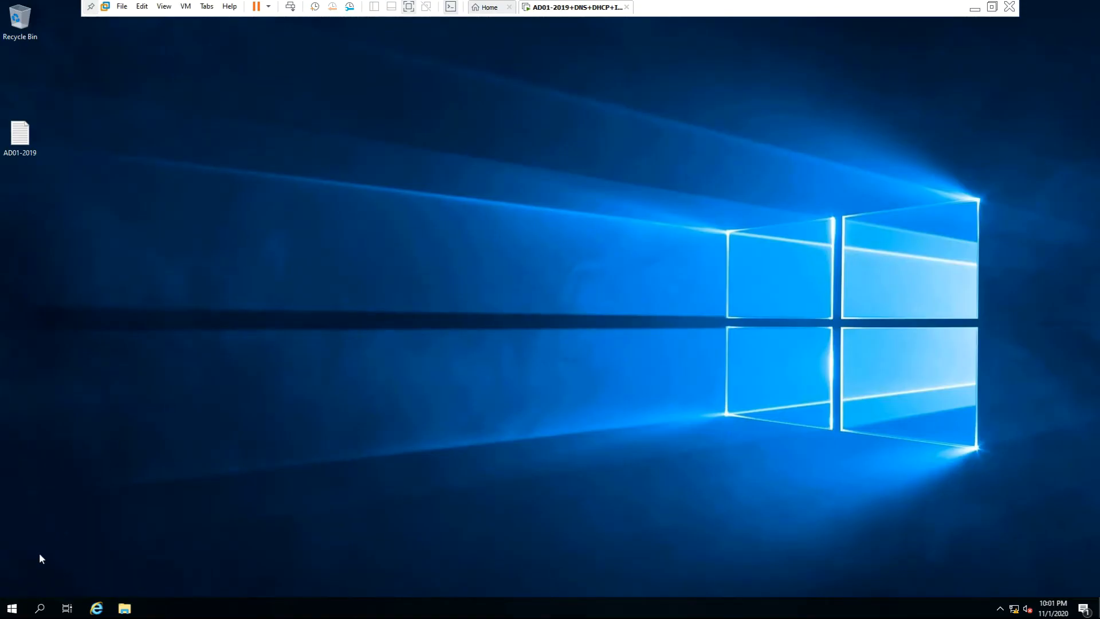
Open Active Directory Users and Computers from the Windows Administrative Tools.
left_click(15, 610)
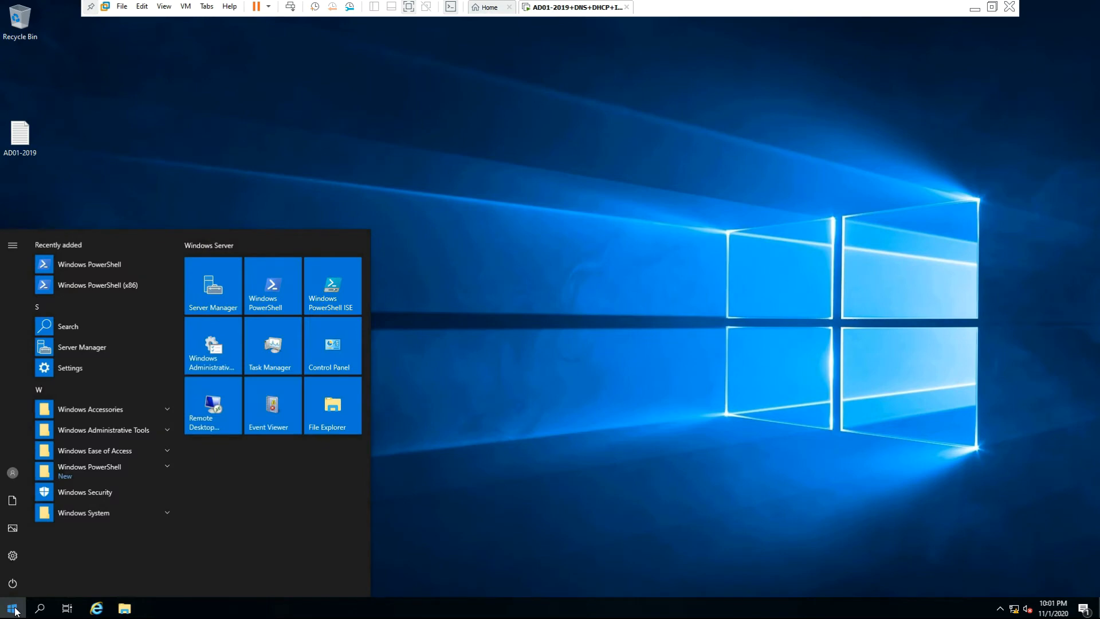
left_click(123, 432)
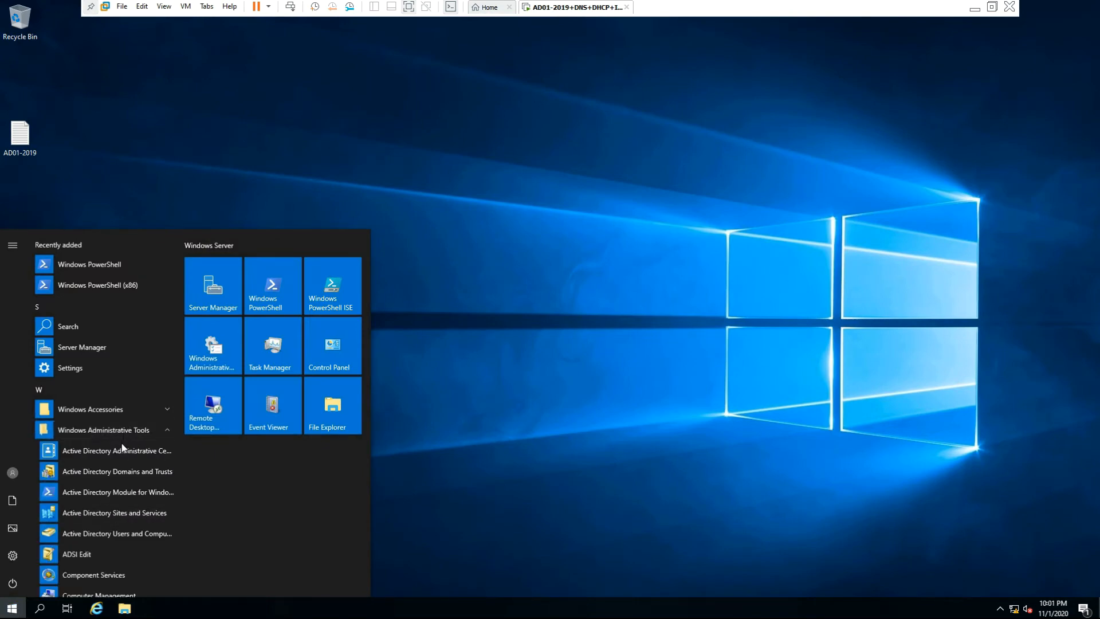
left_click(116, 534)
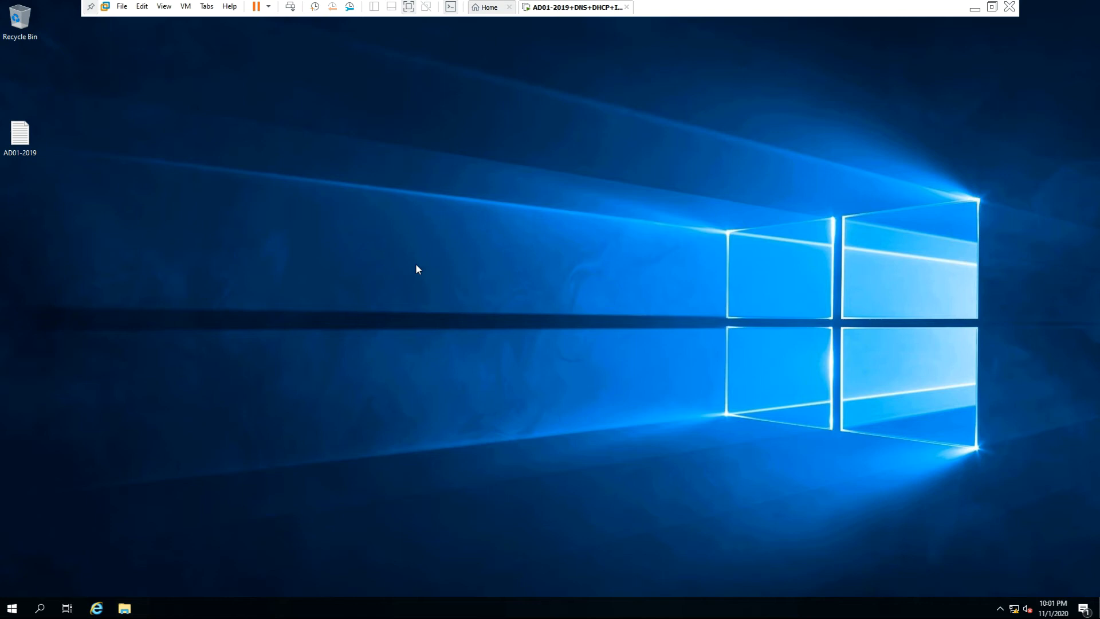
right_click(532, 180)
left_click(550, 216)
right_click(594, 133)
left_click(607, 163)
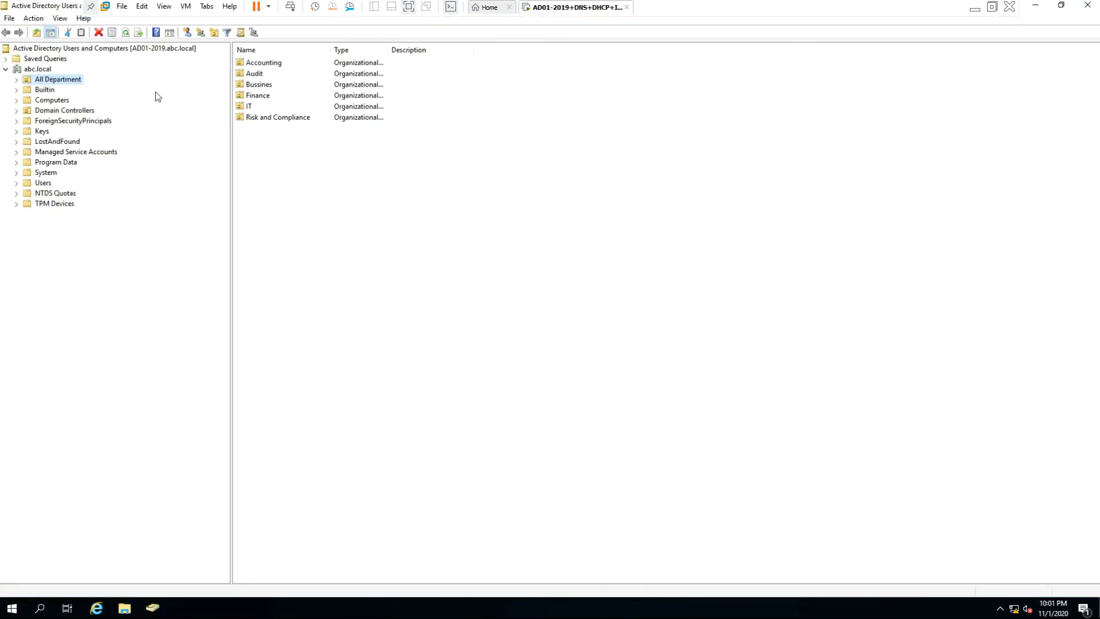
Expand the All Department organizational unit in abc.local and view the contents of the domain and of the unit.
left_click(16, 80)
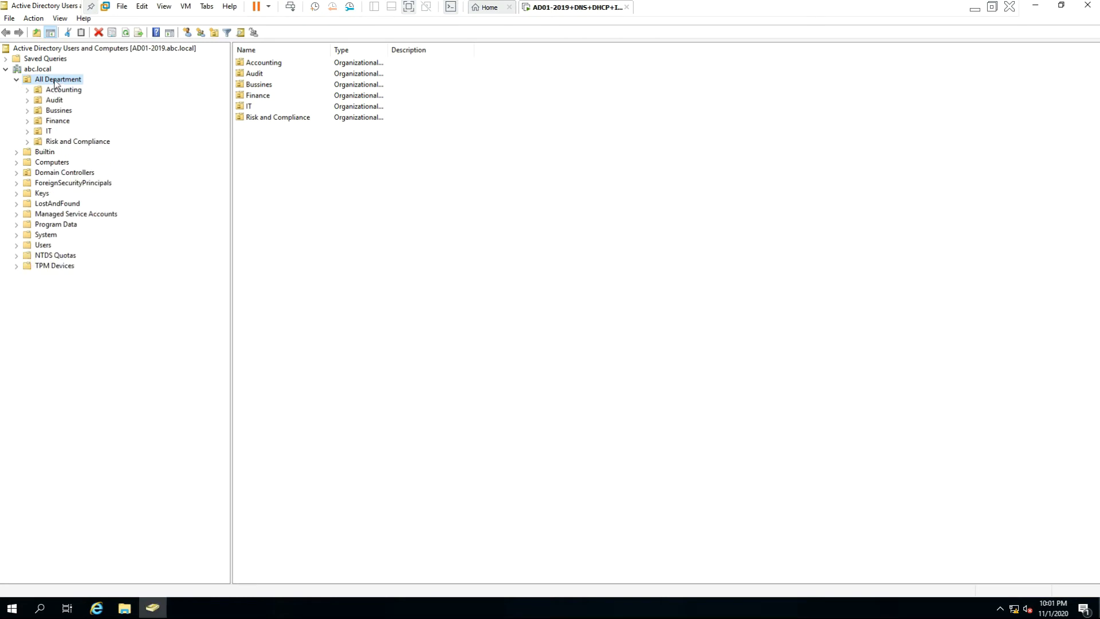
left_click(44, 70)
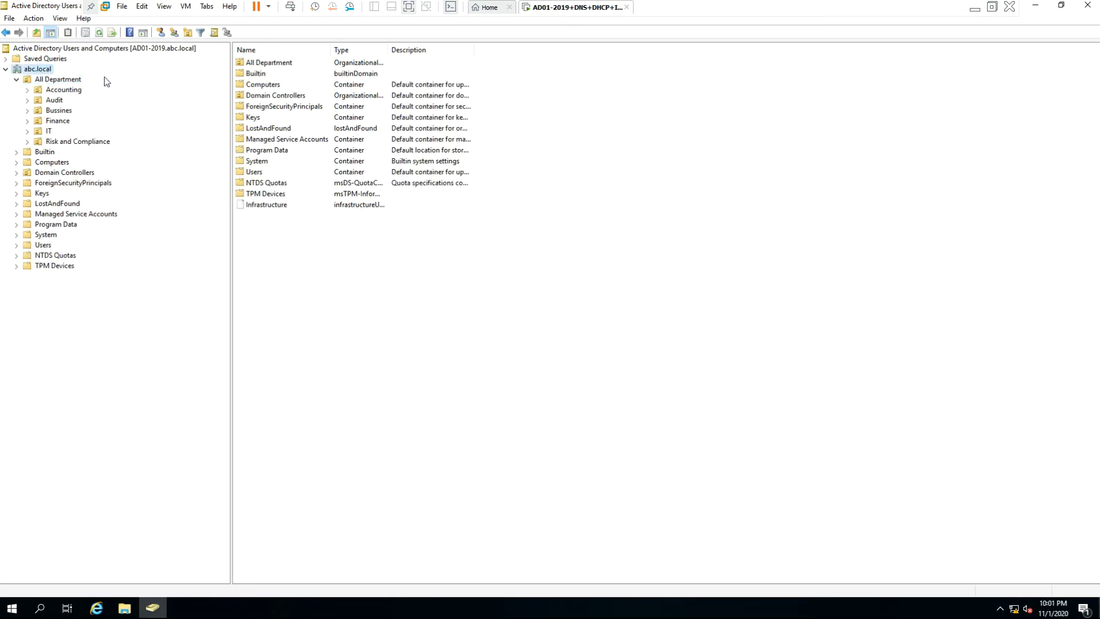
left_click(63, 81)
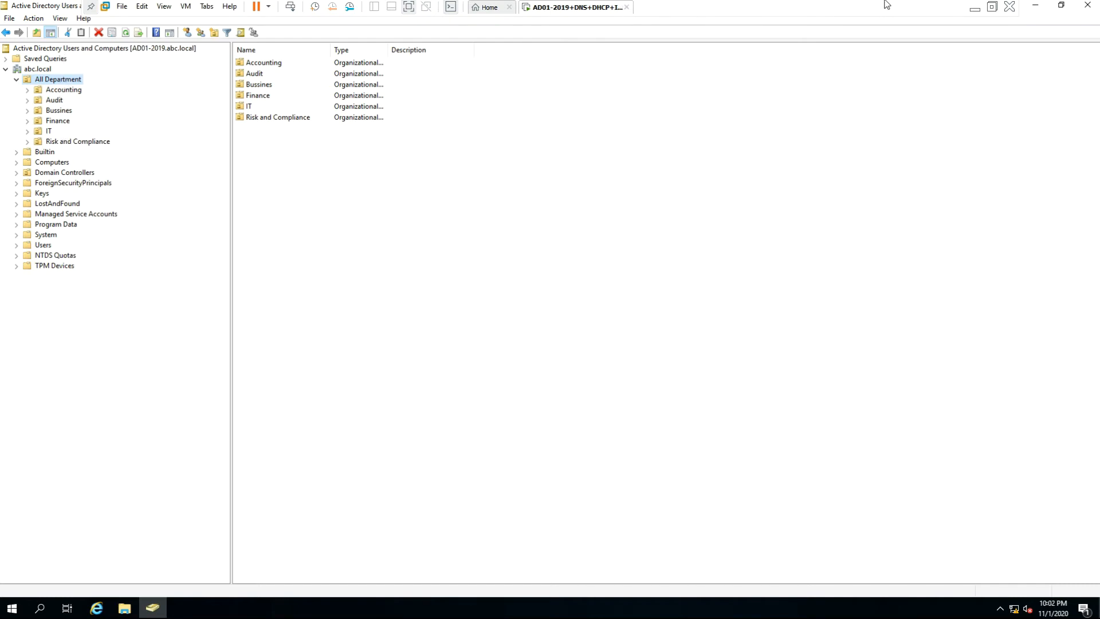
Switch to PowerPoint to view the Active Directory Users and Groups Structure slide, and return to the AD01-2019 virtual machine.
left_click(972, 10)
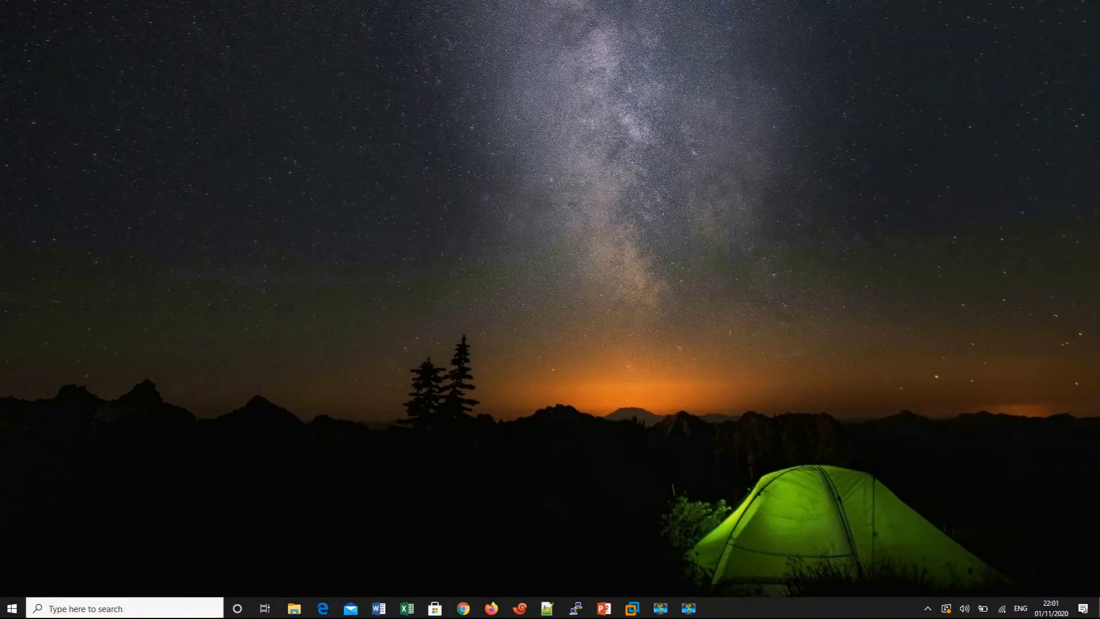
left_click(605, 611)
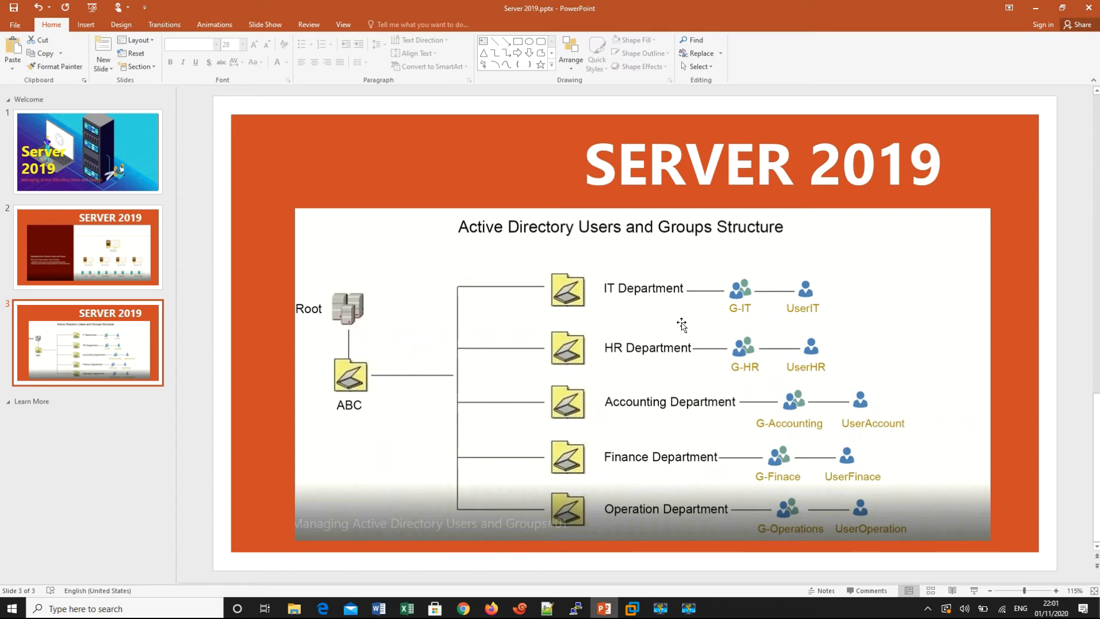
left_click(1038, 8)
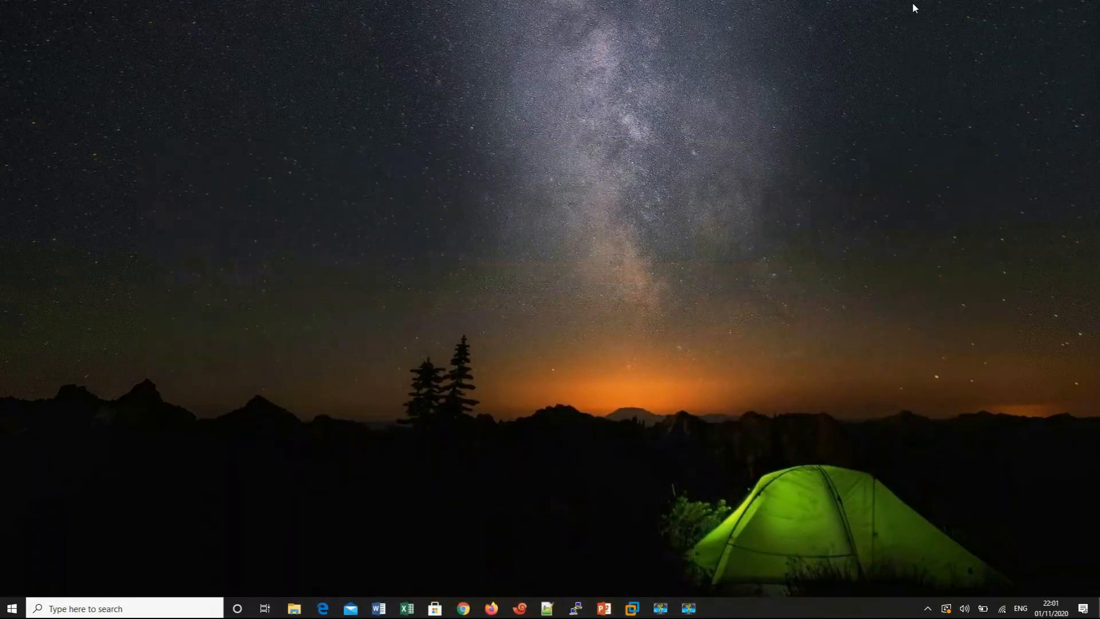
mouse_move(630, 612)
left_click(697, 570)
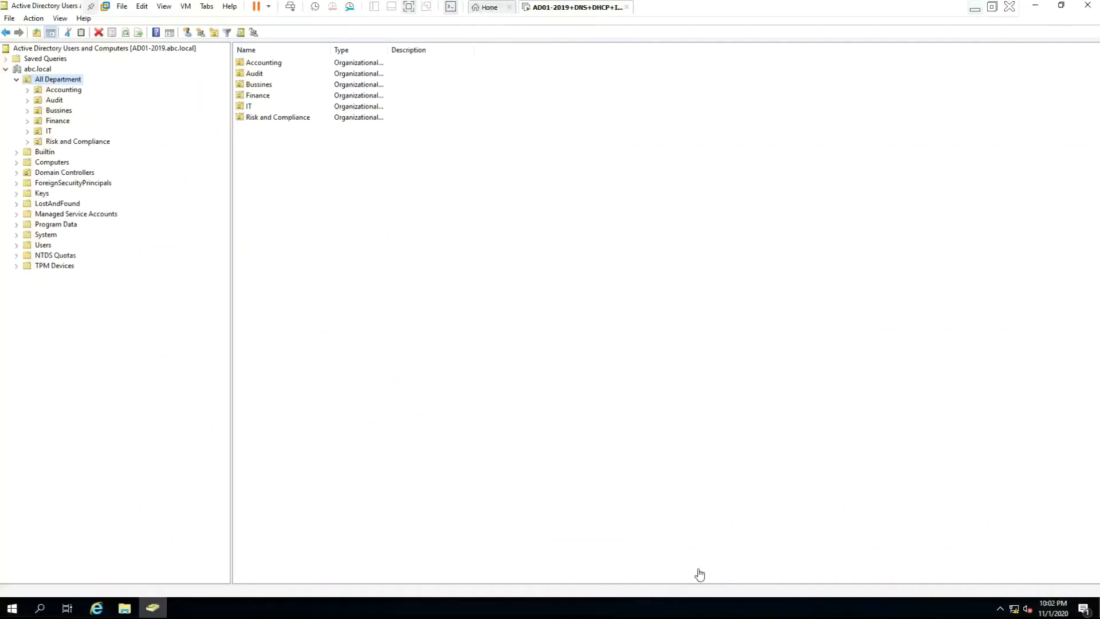
Examine the contents of the Audit, Bussines, Finance, IT, Risk and Compliance, and Accounting organizational units.
left_click(56, 80)
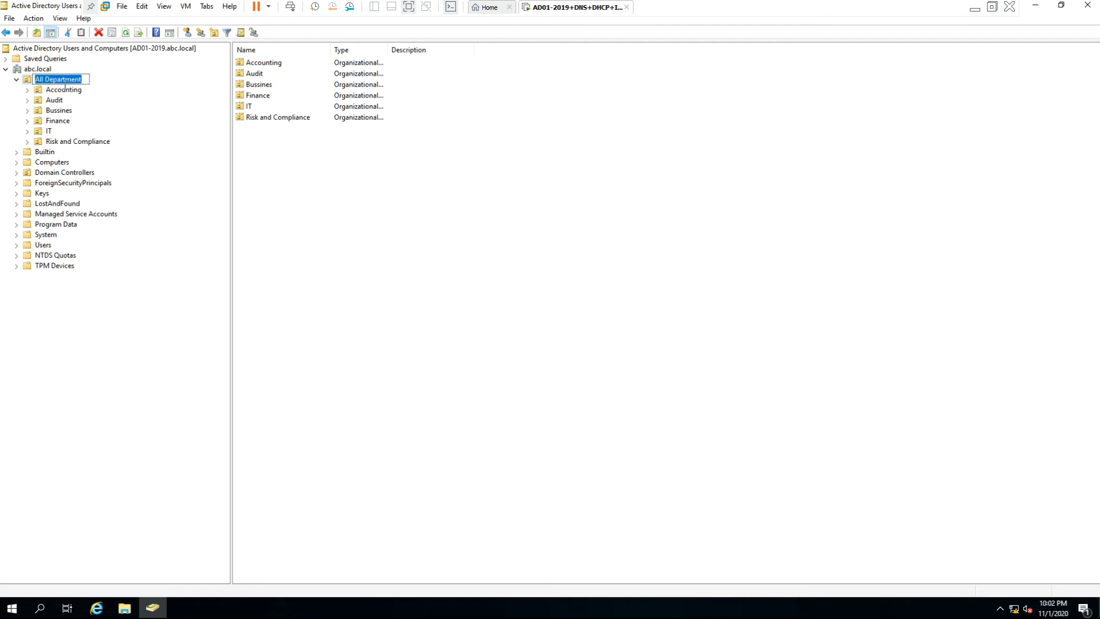
left_click(87, 78)
left_click(58, 101)
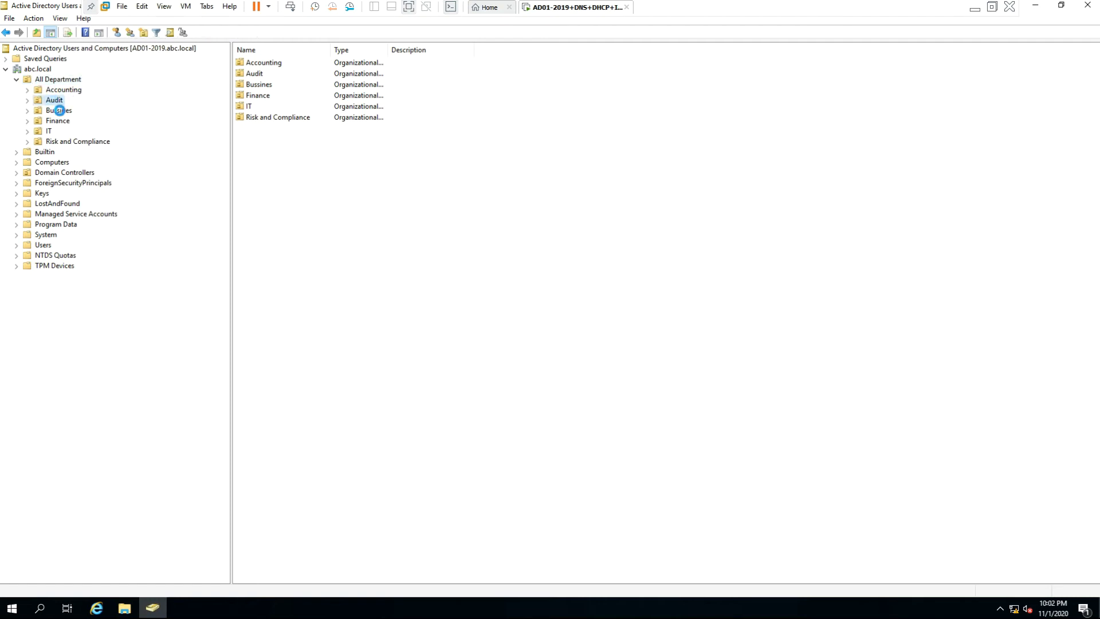
left_click(60, 111)
left_click(57, 120)
left_click(49, 131)
left_click(56, 141)
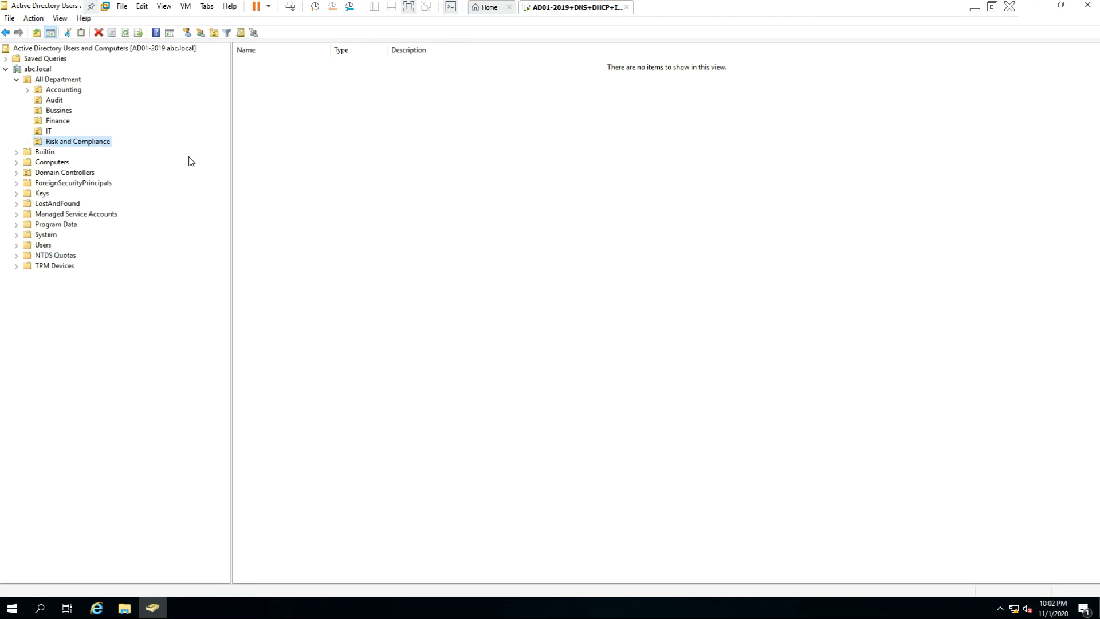
left_click(62, 89)
Create a new organizational unit named Operation inside All Department.
left_click(60, 80)
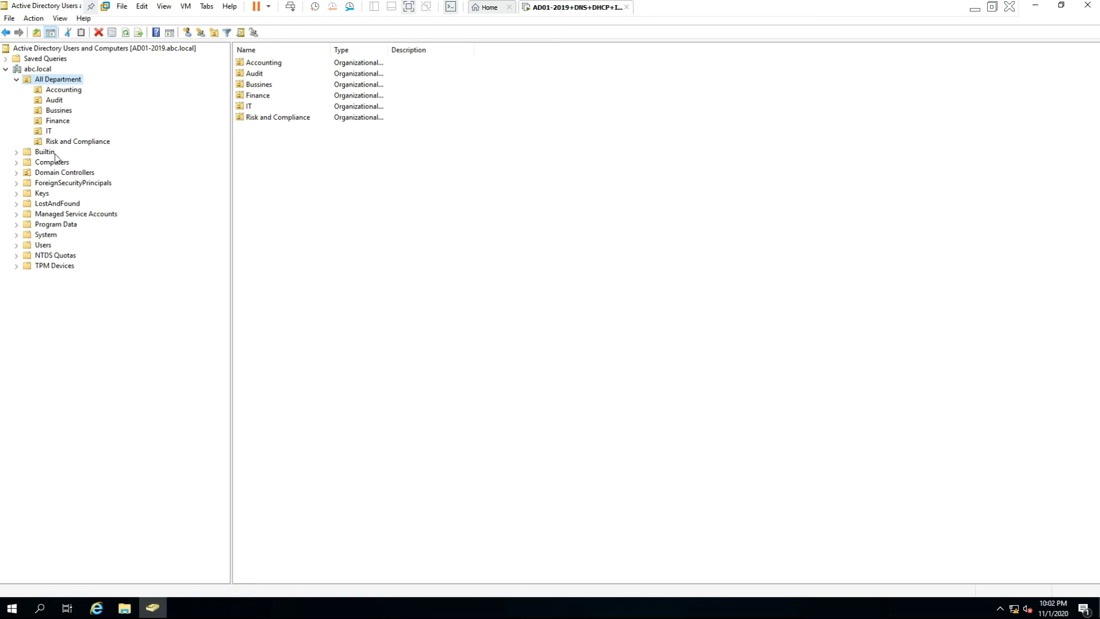
right_click(71, 80)
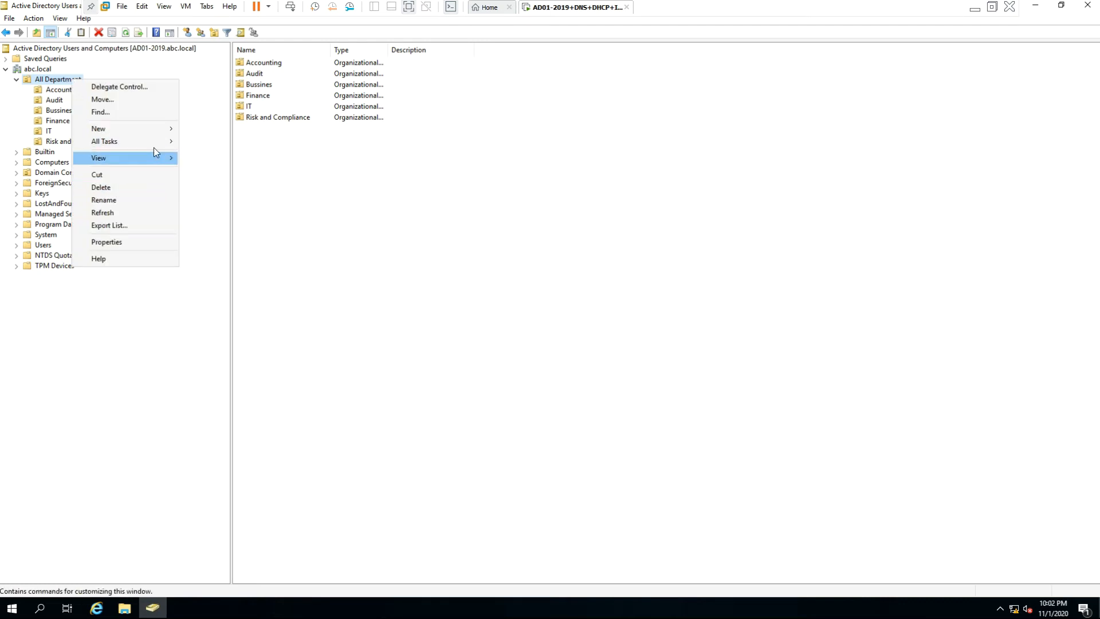
mouse_move(157, 129)
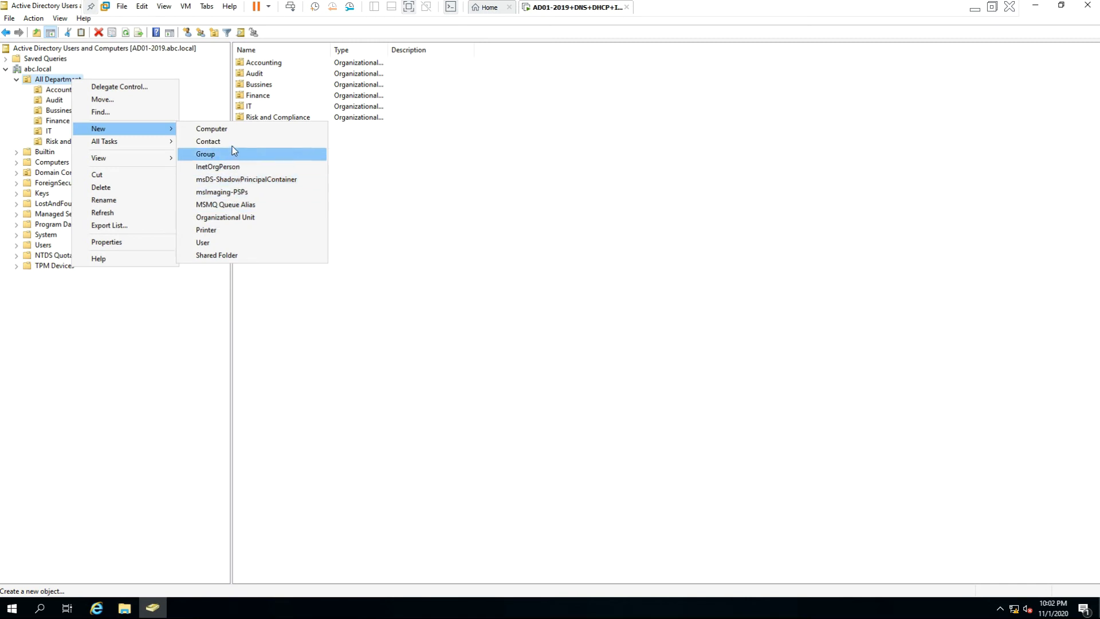
left_click(239, 218)
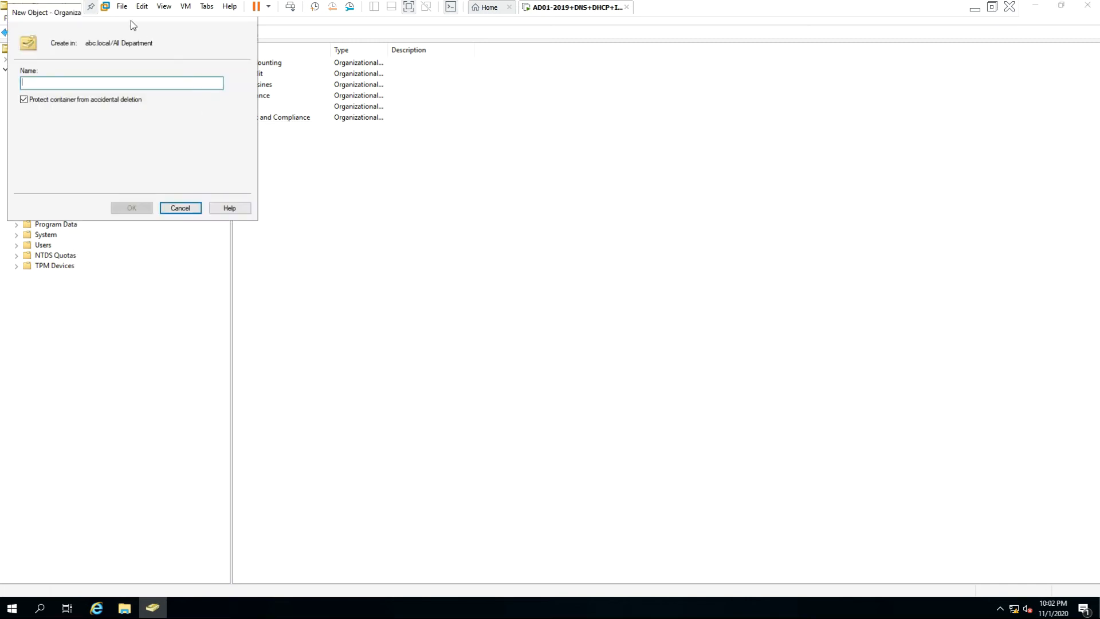
left_click_drag(51, 12, 523, 177)
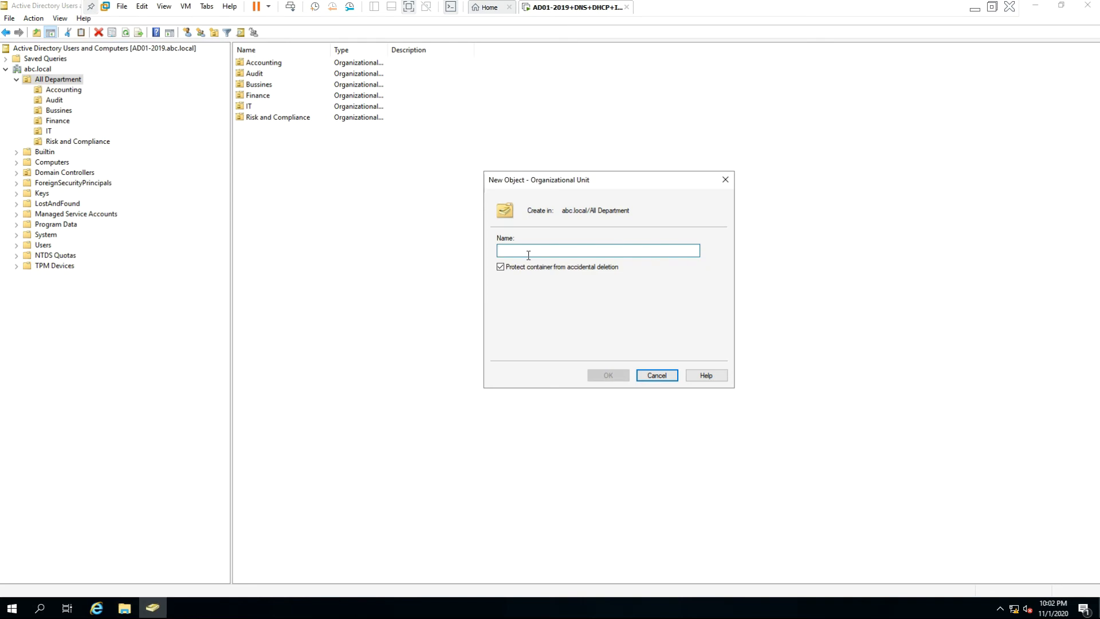
type("Op")
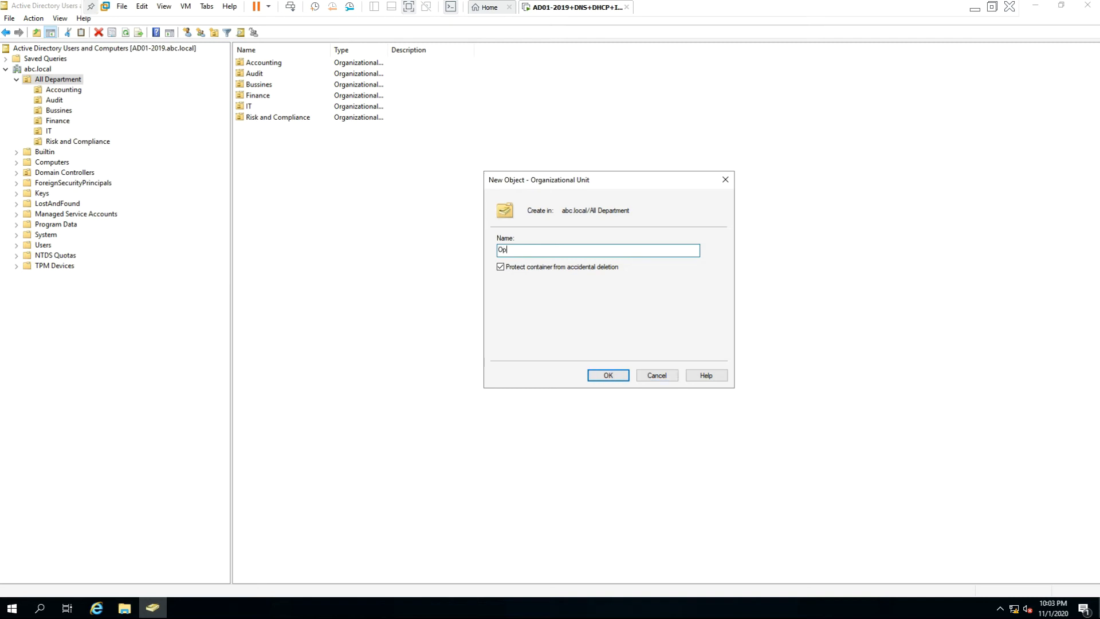
type("eration")
left_click(608, 376)
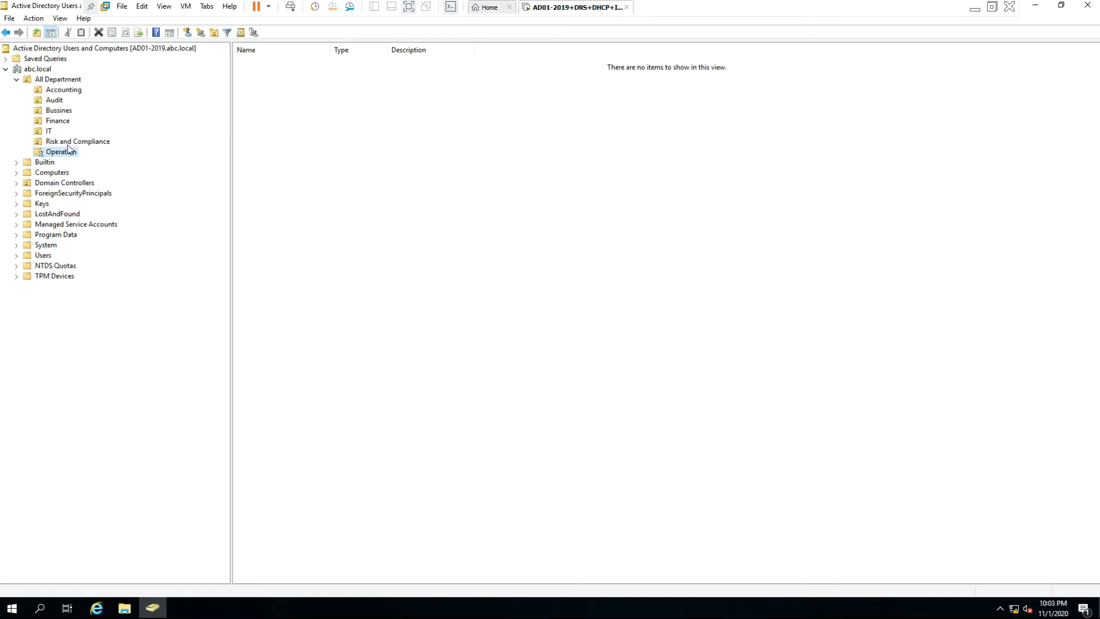
Create a global security group named G-Accounting in the Accounting organizational unit.
left_click(57, 143)
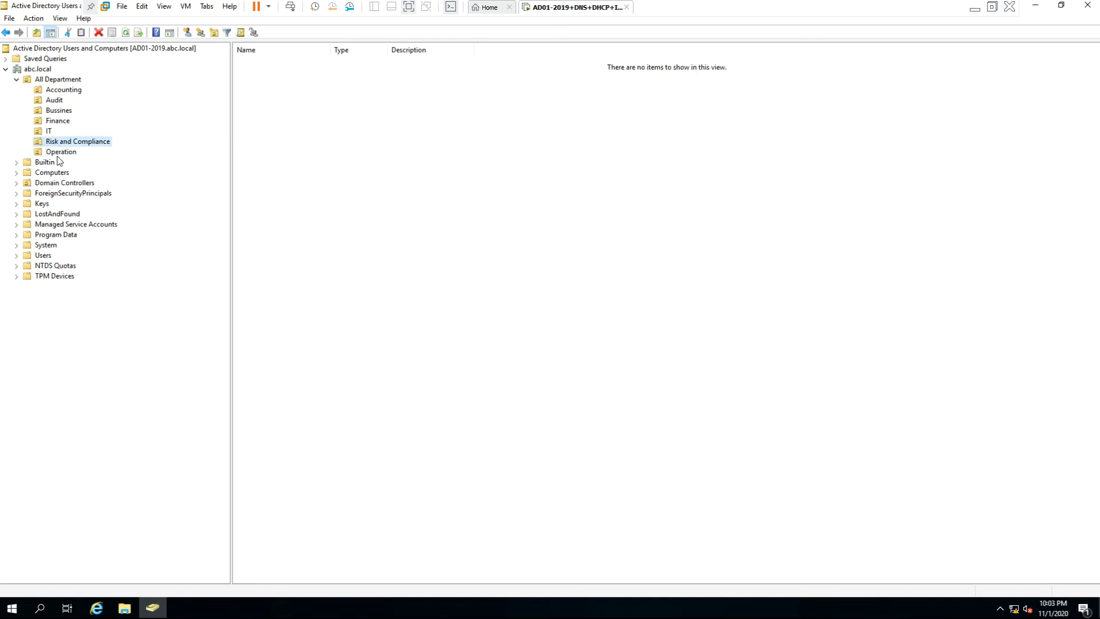
left_click(54, 91)
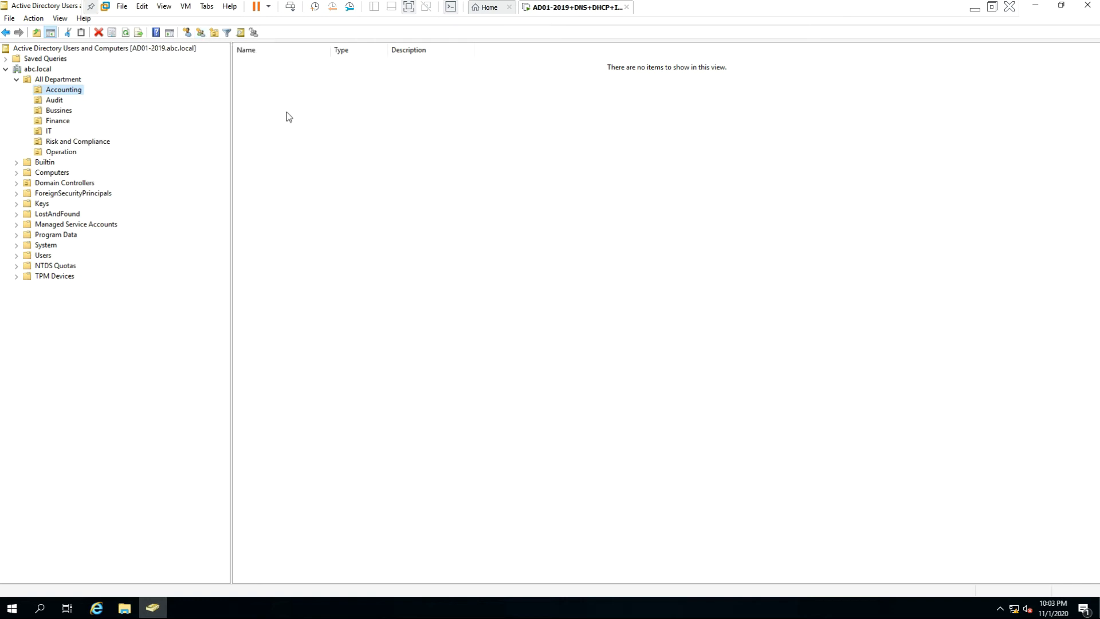
right_click(61, 92)
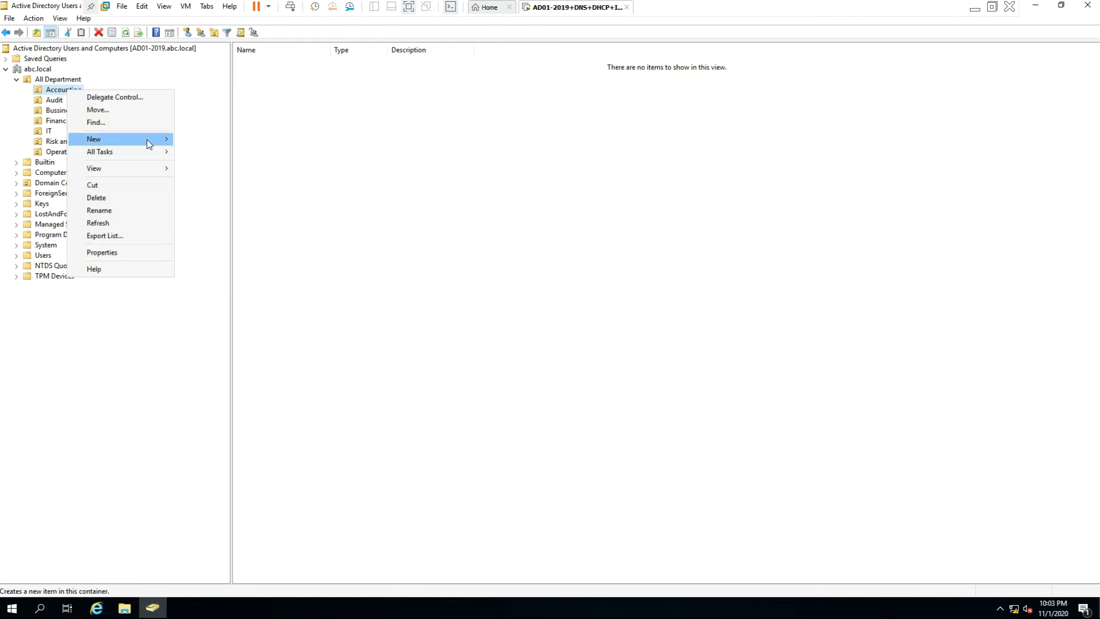
mouse_move(147, 140)
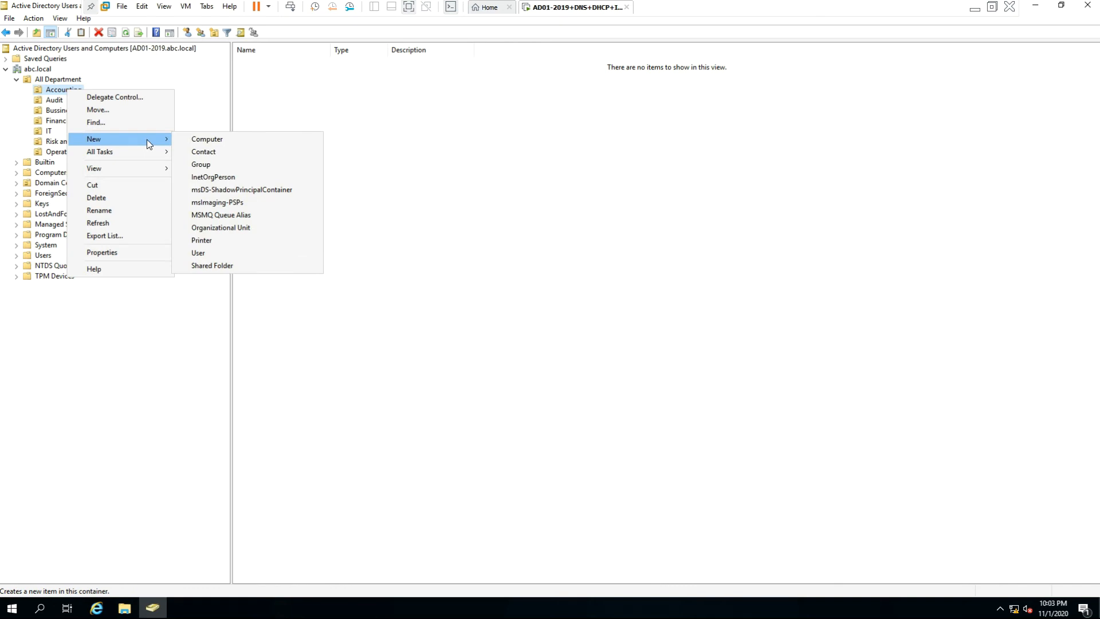
left_click(232, 166)
left_click_drag(32, 15, 422, 125)
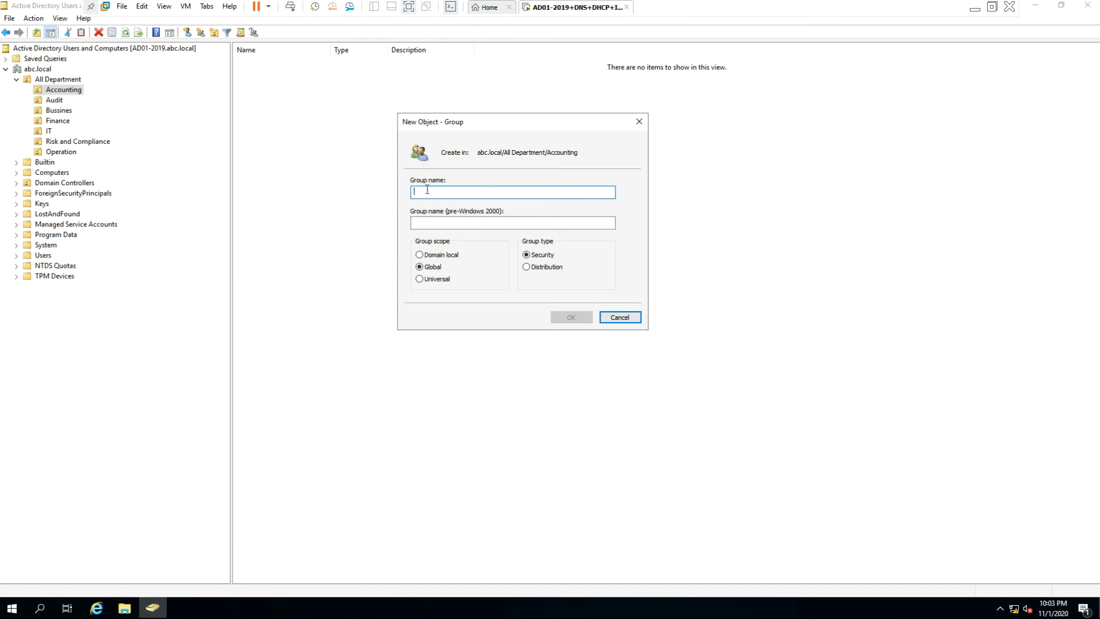
type("G-A")
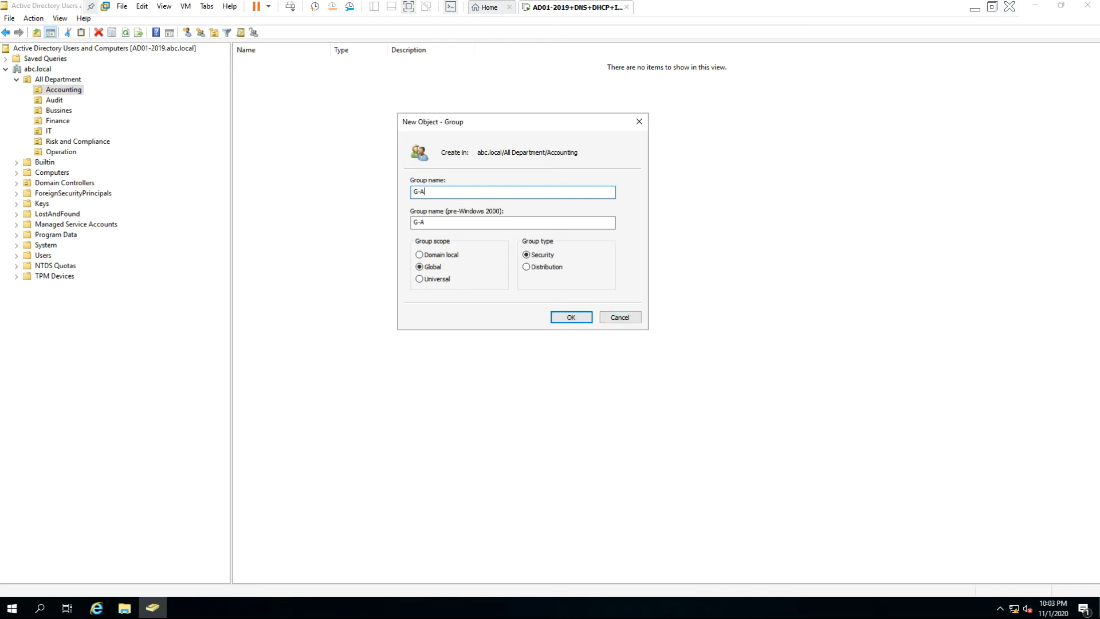
type("ccounting")
left_click(566, 319)
left_click(315, 139)
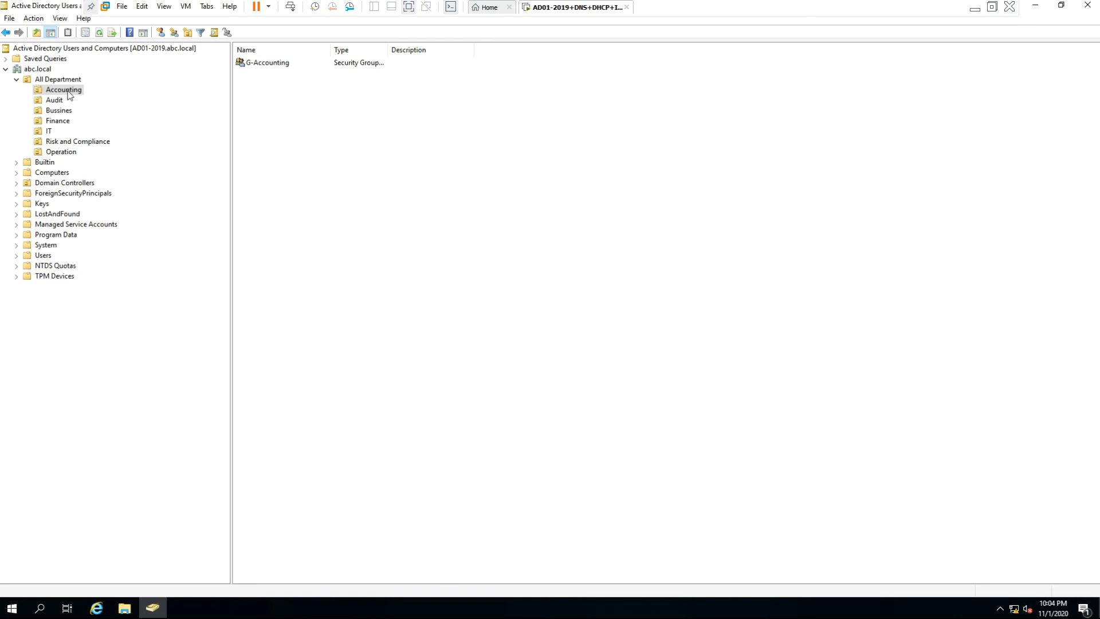
Start a new user in the Accounting organizational unit with first name A1 and user logon name A1 at abc.local.
left_click(280, 63)
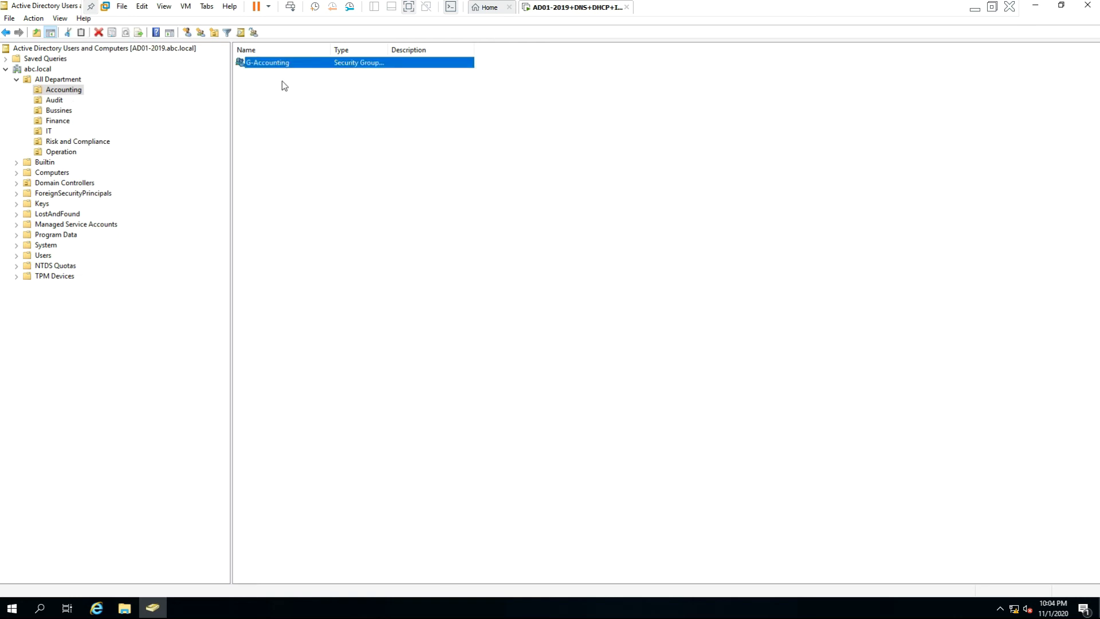
left_click(282, 86)
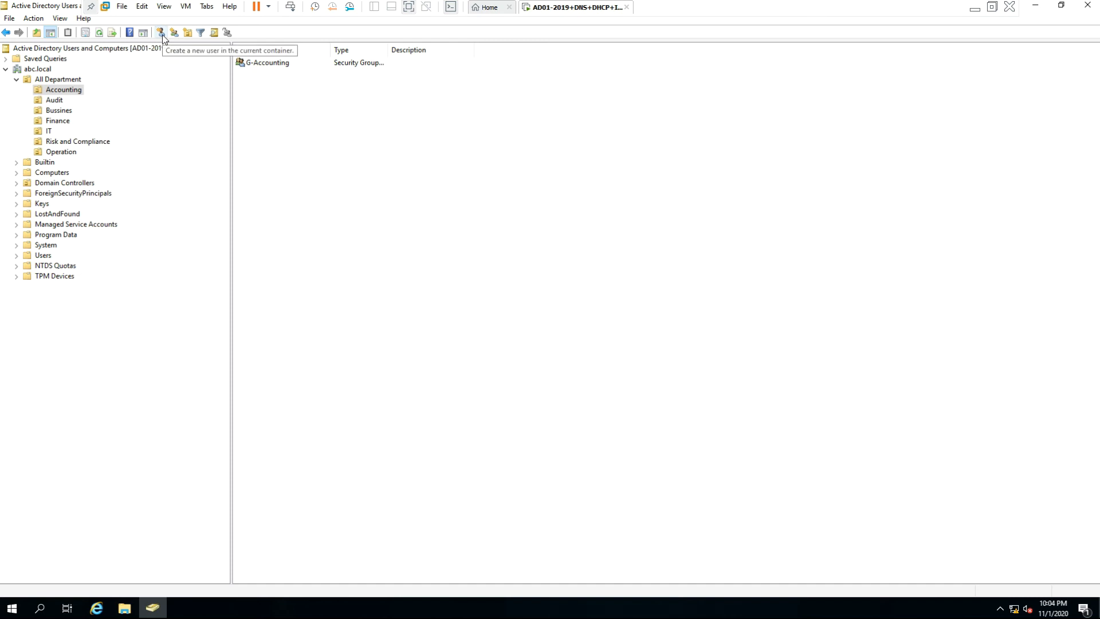
right_click(270, 88)
mouse_move(361, 138)
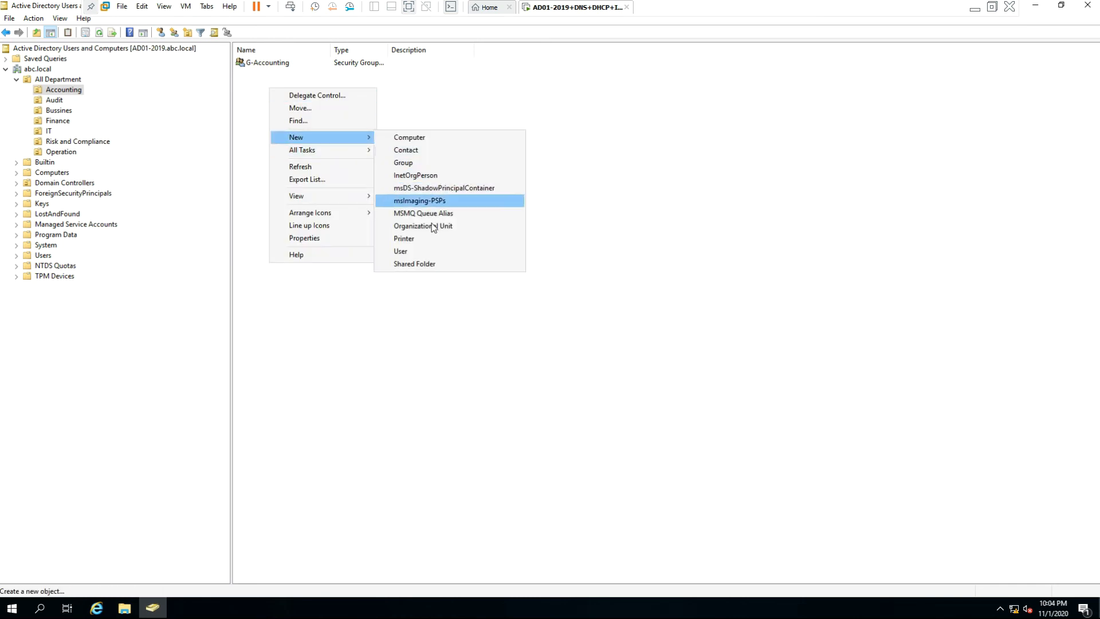
left_click(413, 250)
left_click_drag(54, 14, 492, 197)
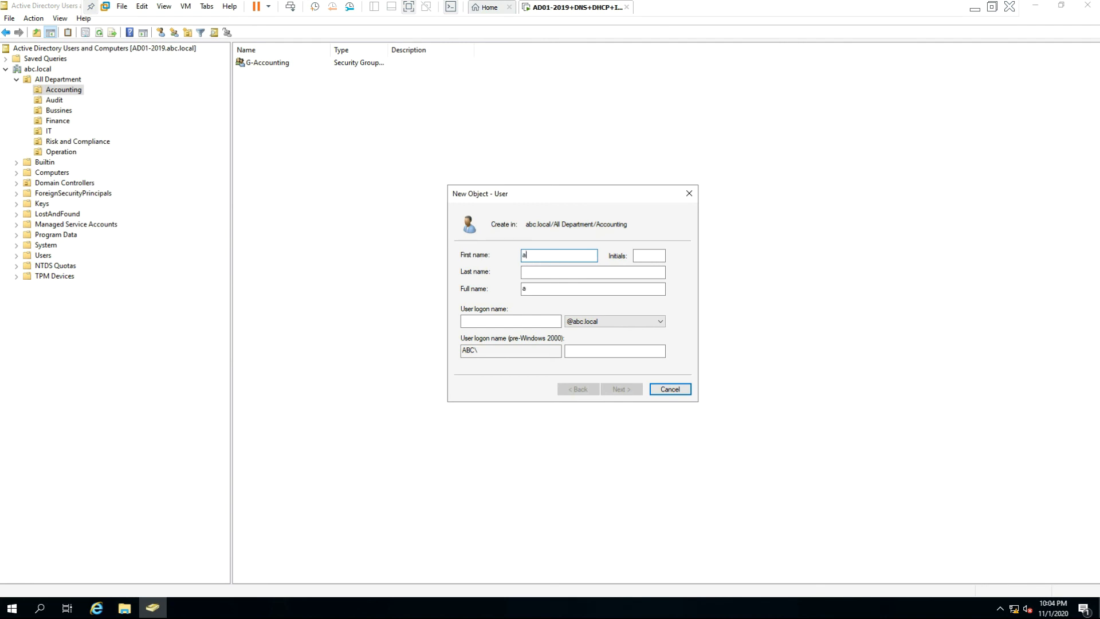
type("A1")
left_click(500, 325)
type("A1")
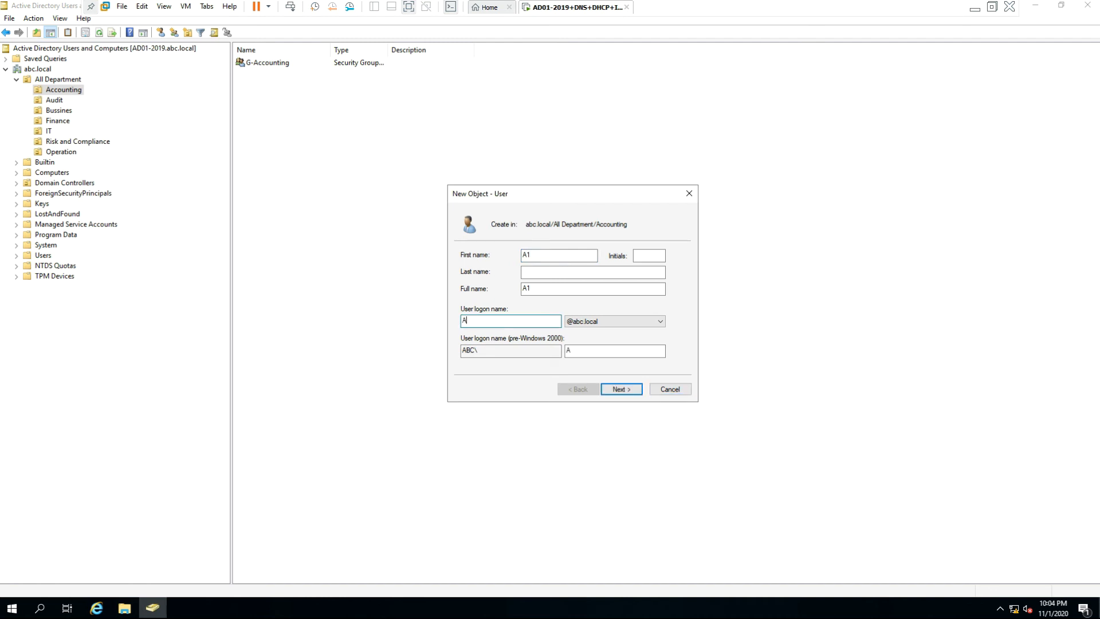
left_click(623, 390)
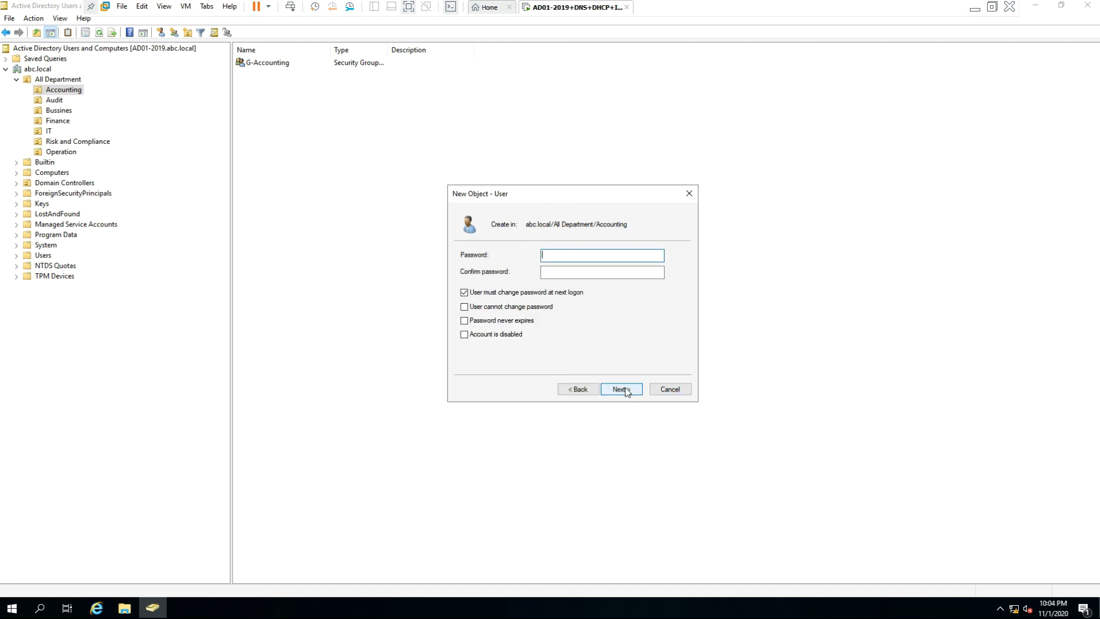
Turn off the requirement to change the password at next logon, and leave the other account options unselected.
left_click(480, 294)
left_click(482, 294)
left_click(479, 310)
left_click(522, 324)
left_click(512, 338)
left_click(521, 338)
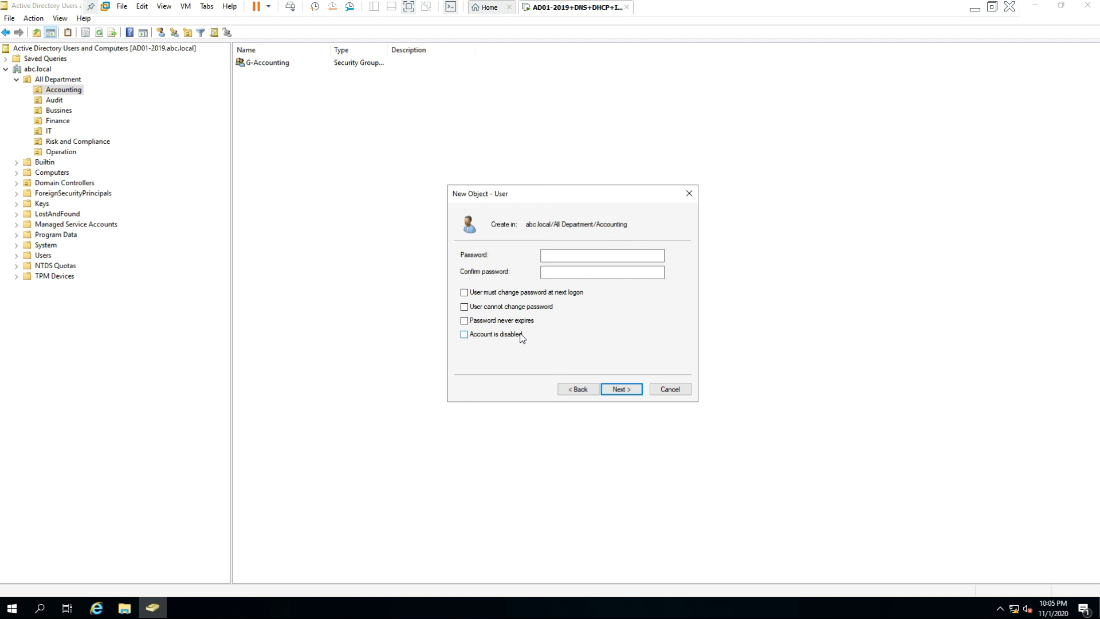
Enter and confirm the account password, finish creating the user A1, and refresh the Accounting organizational unit.
left_click(557, 252)
type("••••••••••")
key("Tab")
type("••••••••••")
left_click(612, 391)
left_click(614, 391)
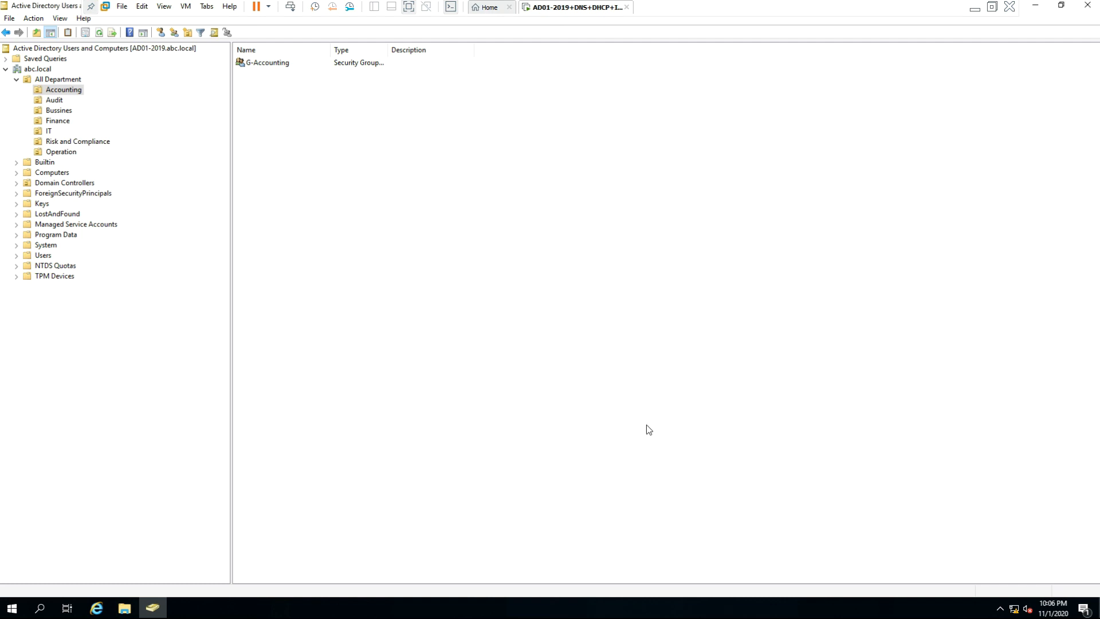
right_click(410, 183)
left_click(438, 263)
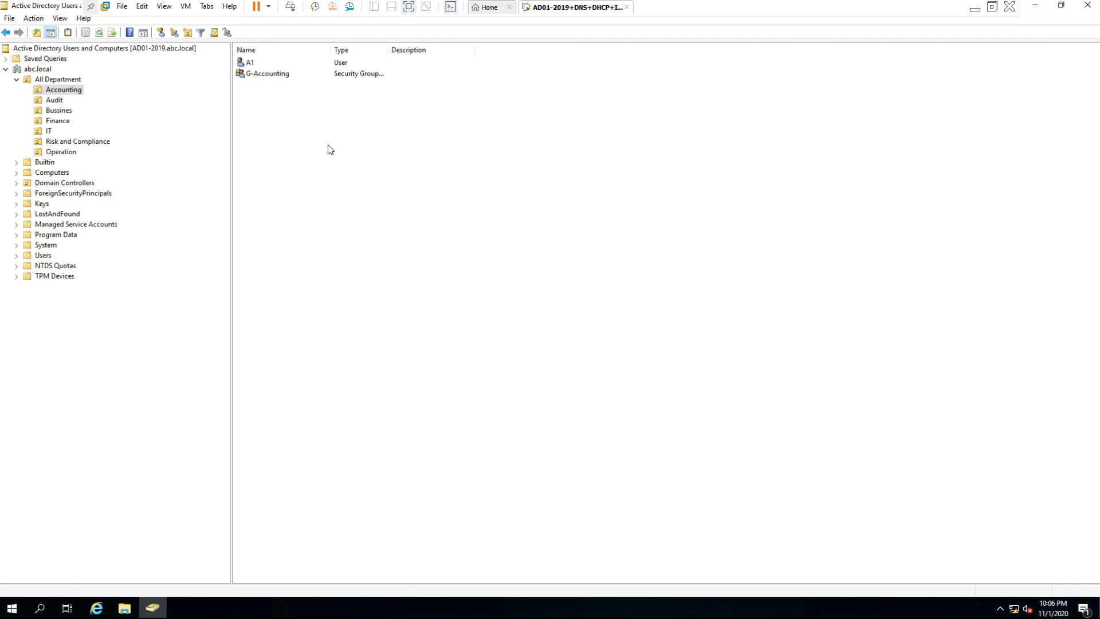
left_click(251, 63)
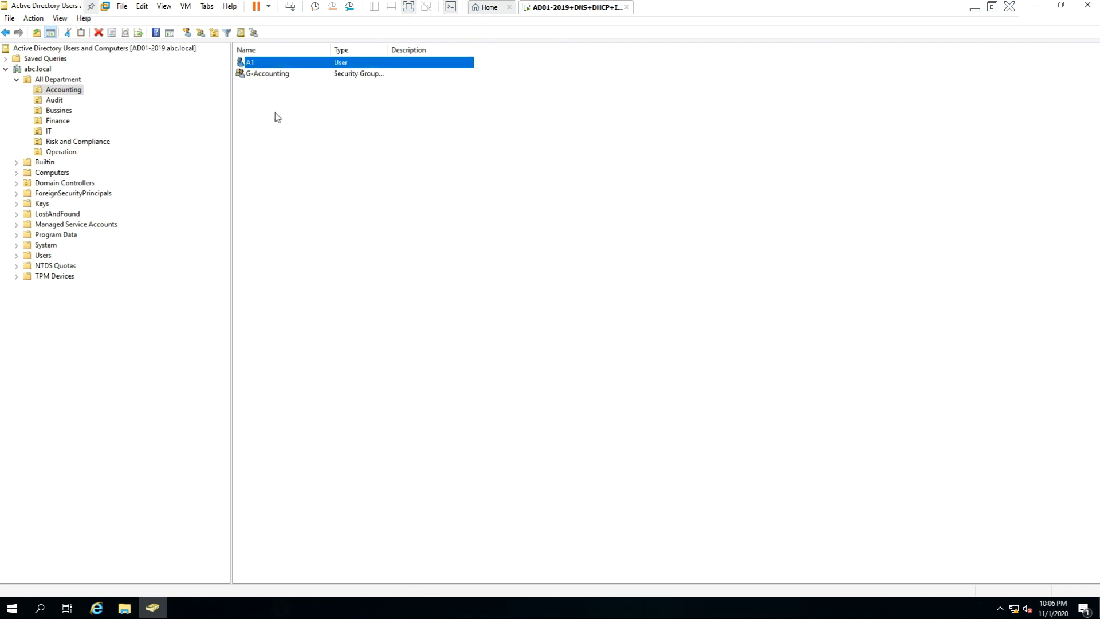
left_click(280, 75)
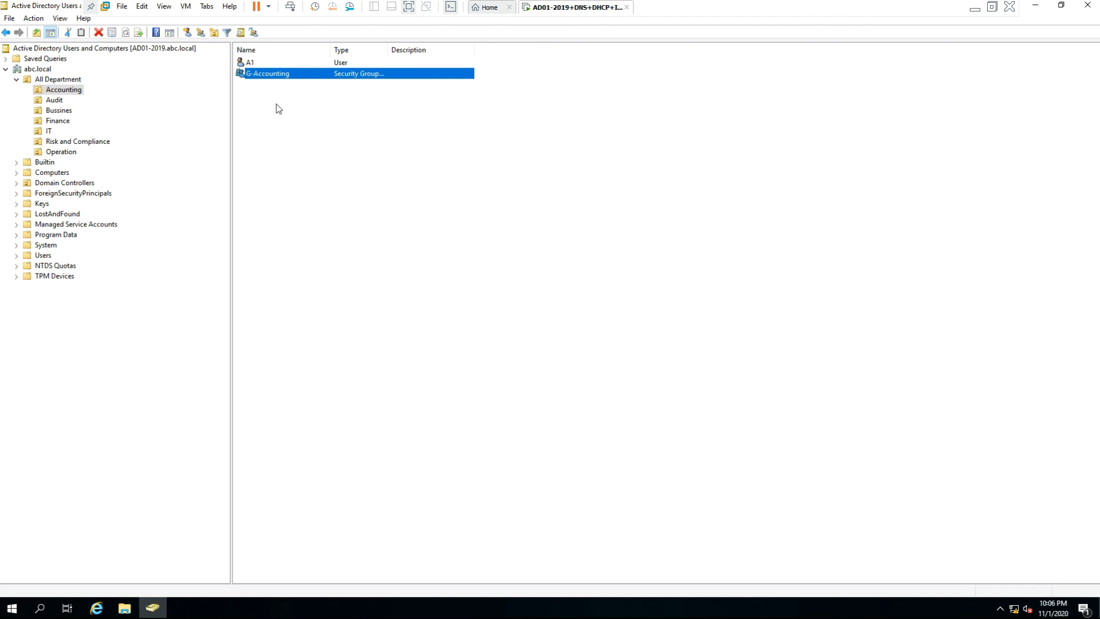
left_click(250, 65)
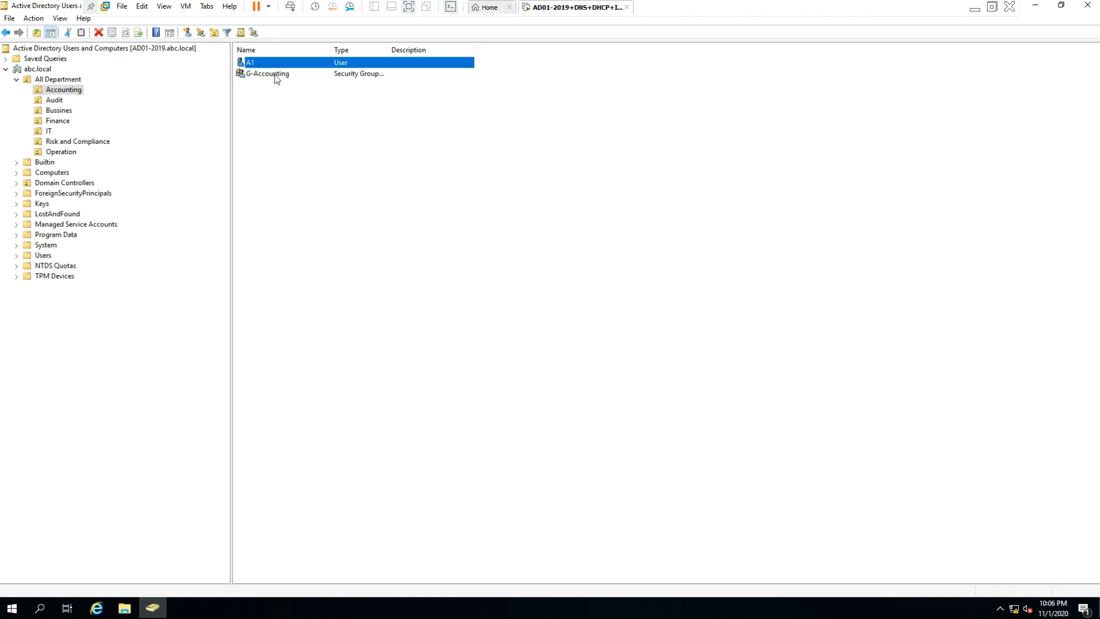
left_click(274, 74)
left_click(255, 65)
left_click(272, 75)
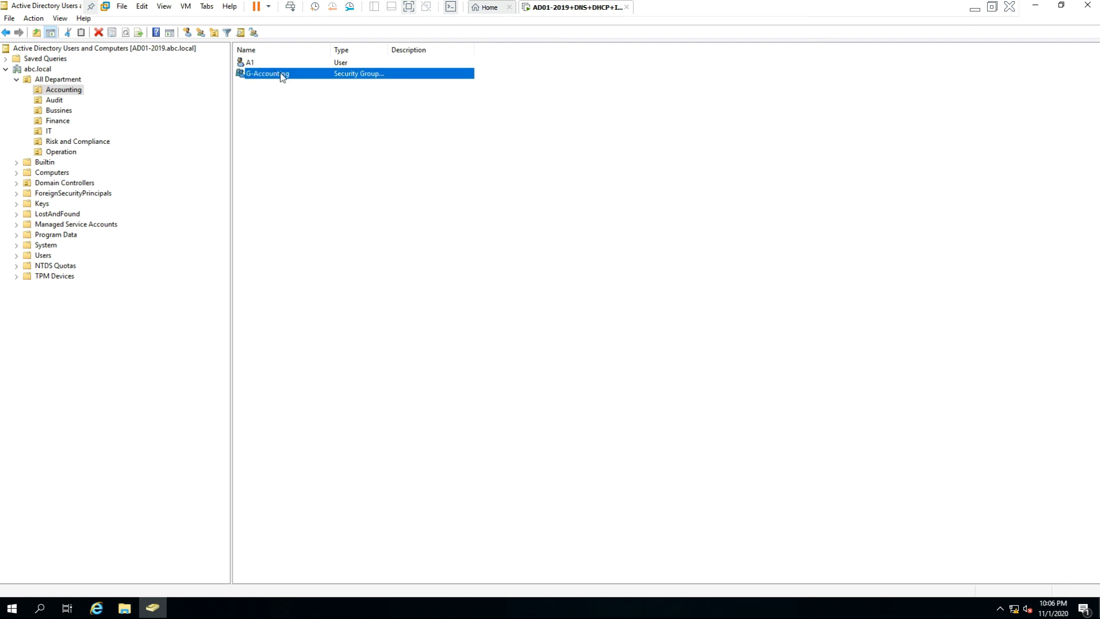
left_click(260, 65)
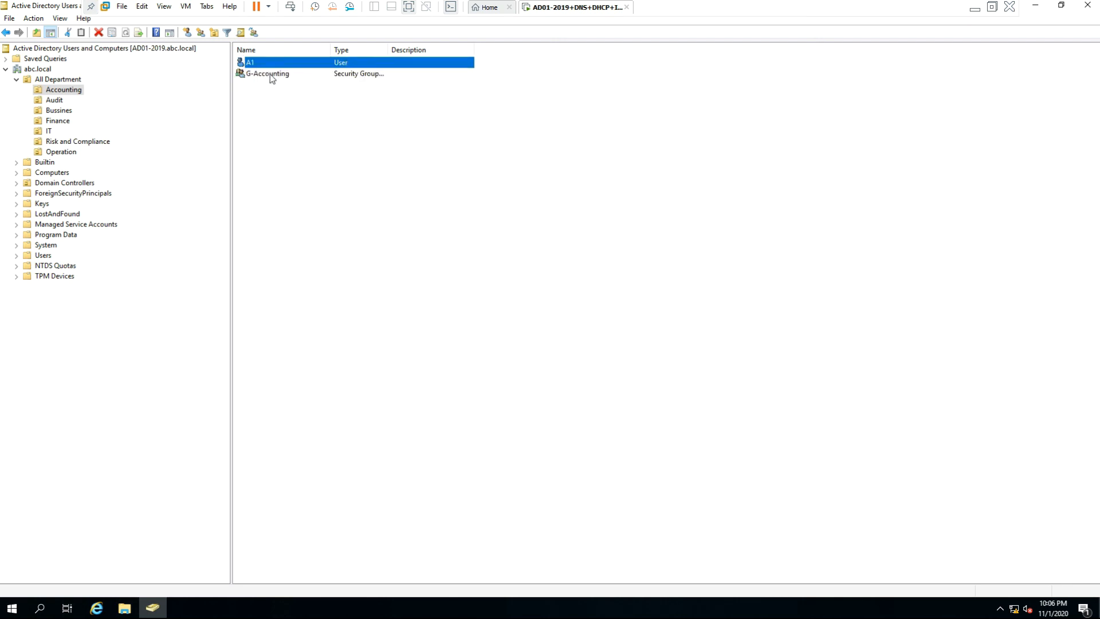
left_click(270, 74)
left_click(272, 63)
left_click(274, 77)
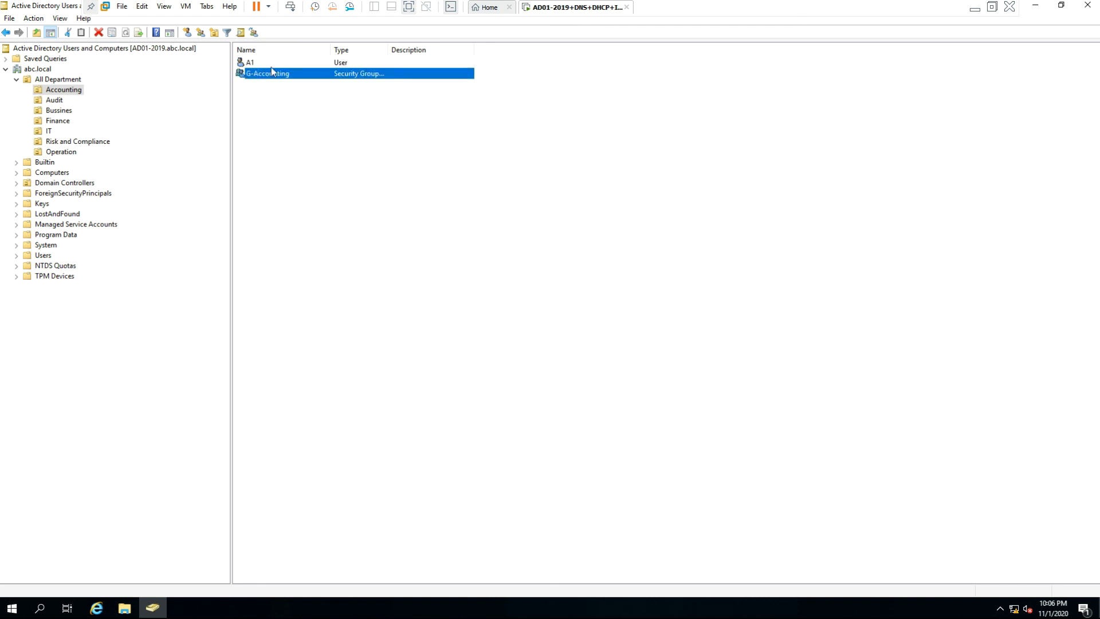
Add the user A1 to the G-Accounting group.
left_click(260, 64)
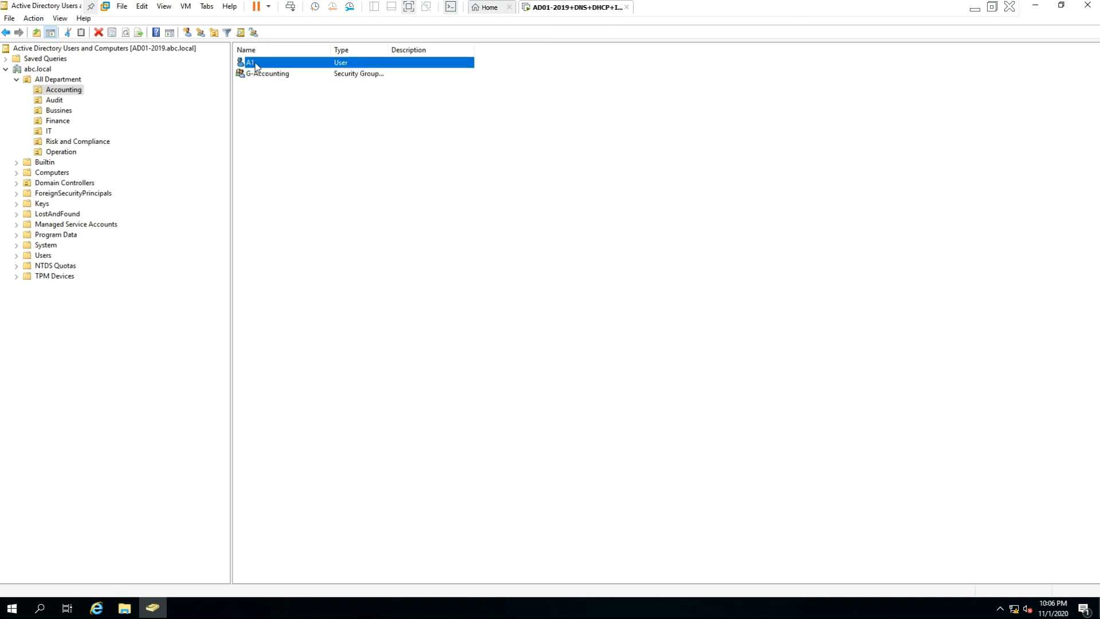
right_click(260, 66)
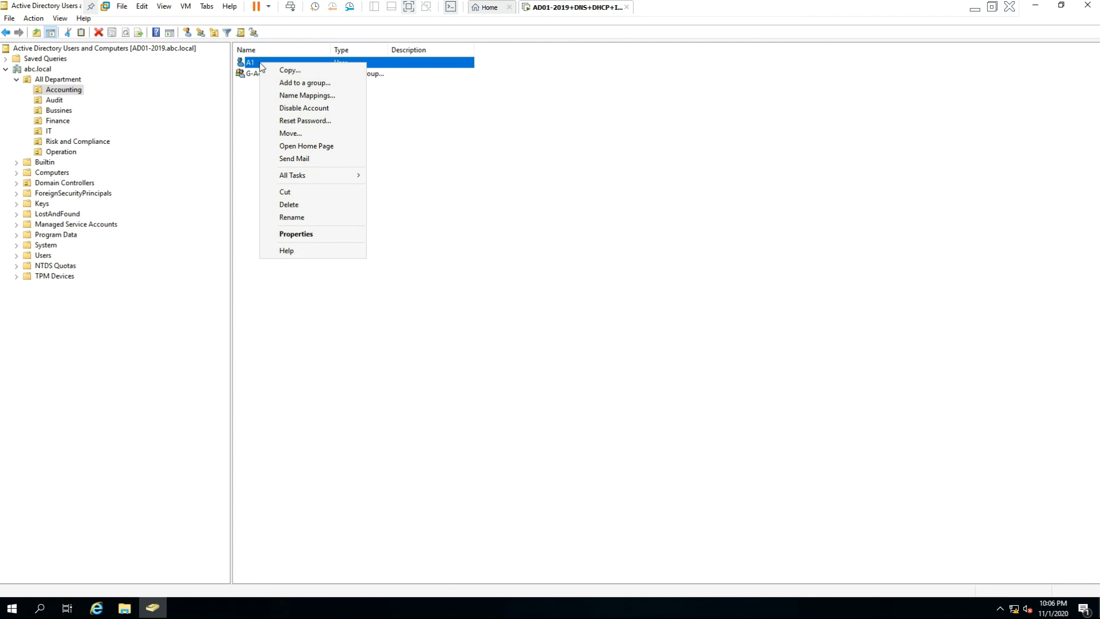
left_click(328, 84)
left_click_drag(59, 30, 527, 149)
type("G")
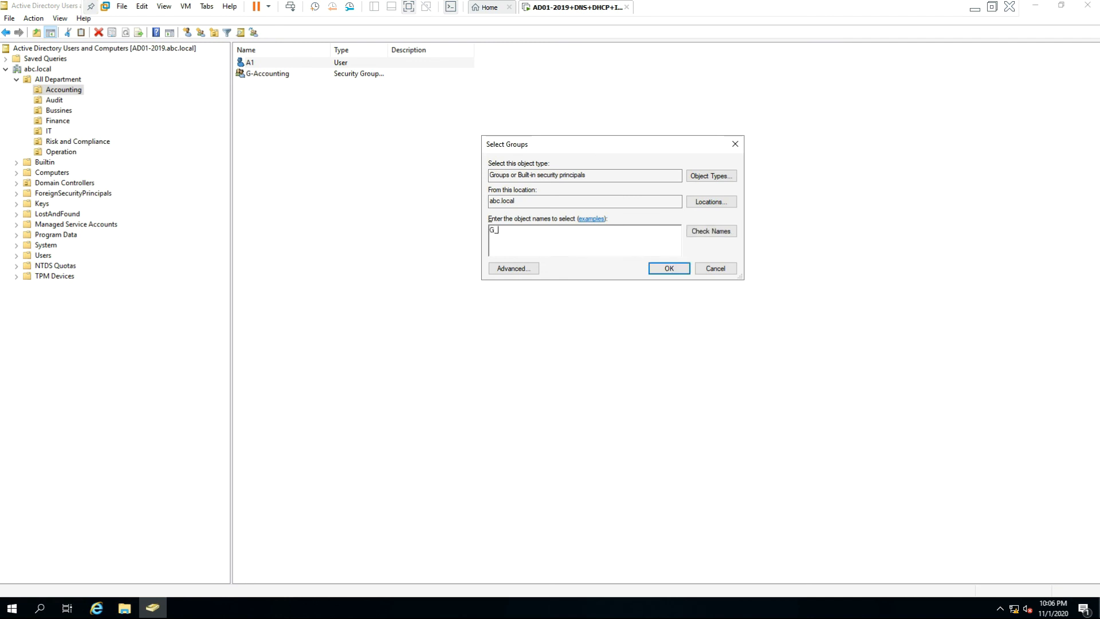
type("-Accounting")
left_click(671, 271)
left_click(652, 347)
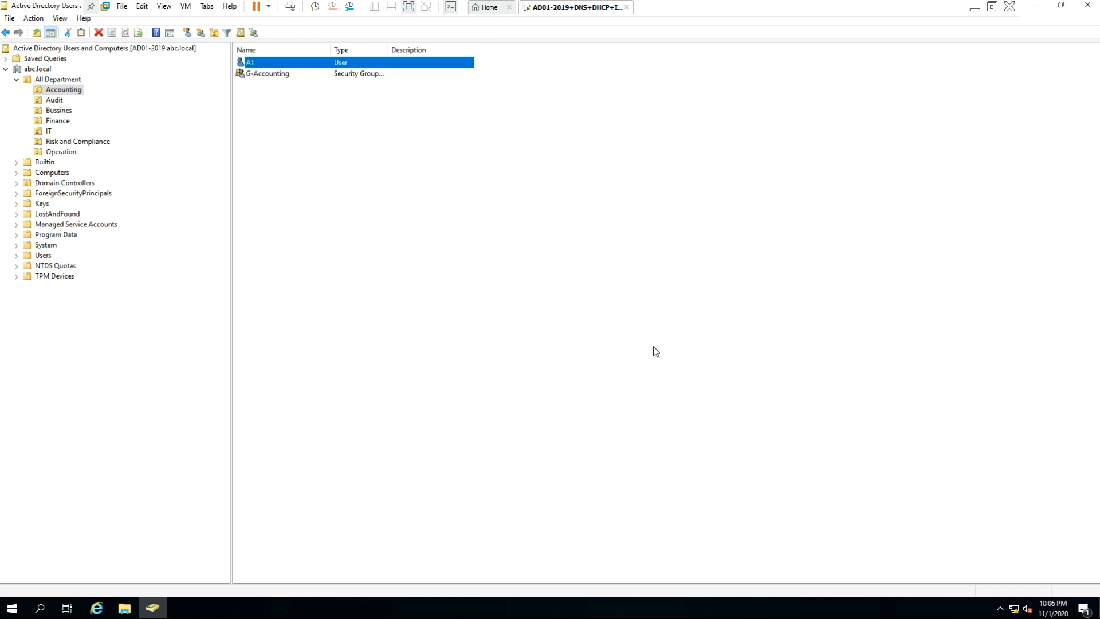
Open the properties of the G-Accounting group and view its members.
left_click(353, 132)
left_click(271, 75)
left_click(266, 64)
left_click(266, 74)
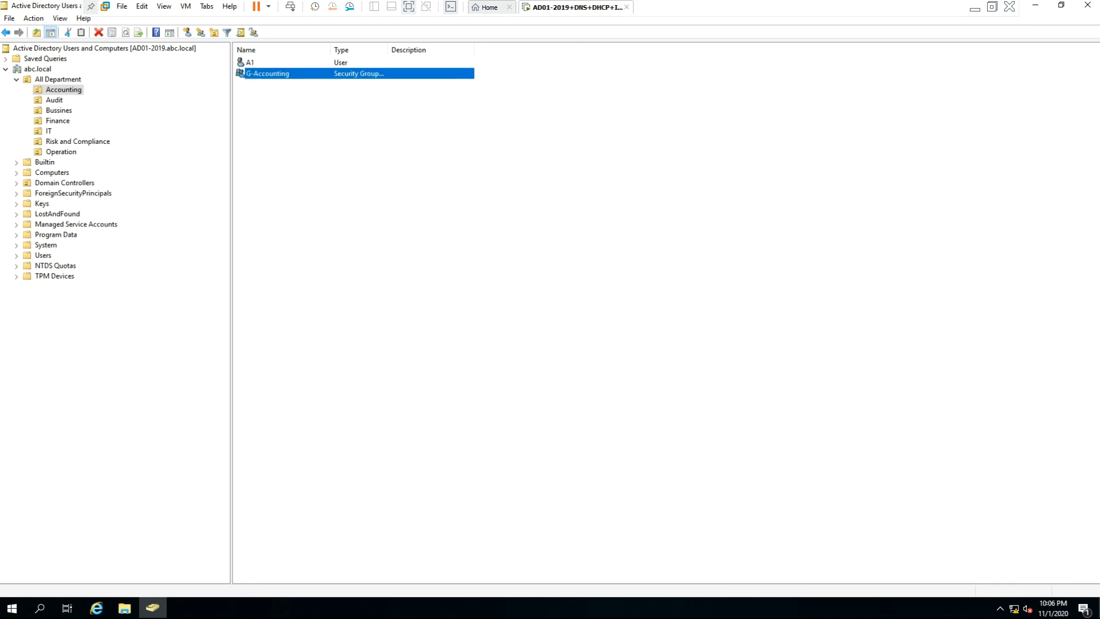
double_click(269, 74)
left_click(515, 198)
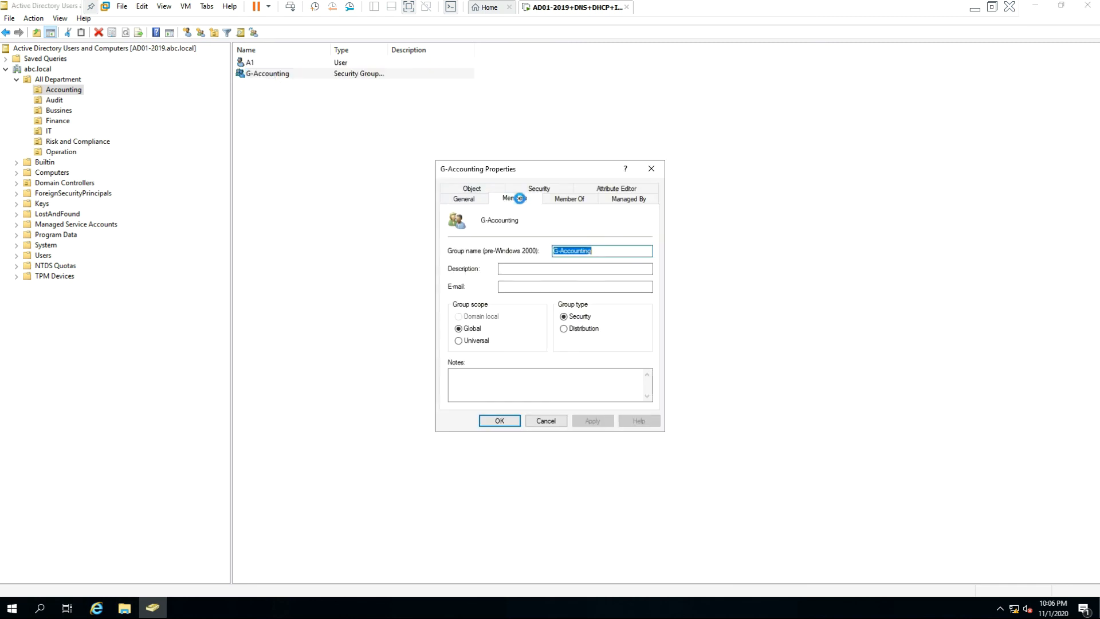